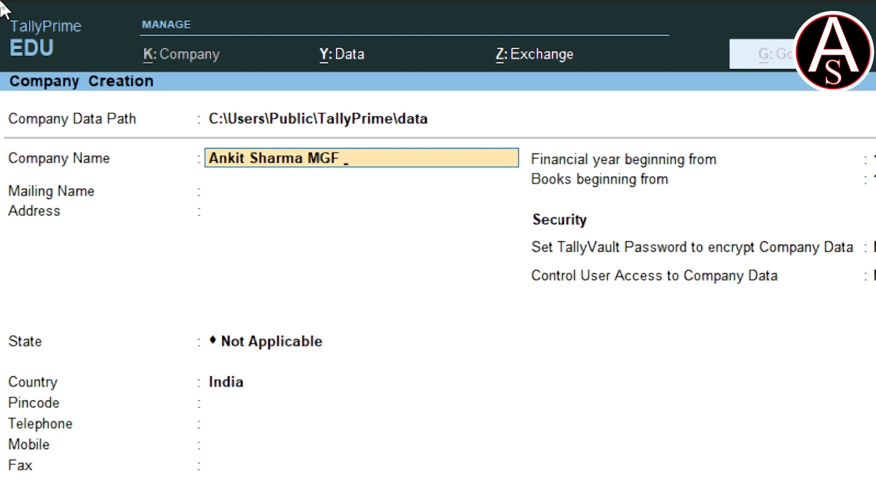
Complete the company name with "CO." and keep the same text as the mailing name
text(CO.)
key(BackSpace)
text(O.)
key(Return)
key(Return)
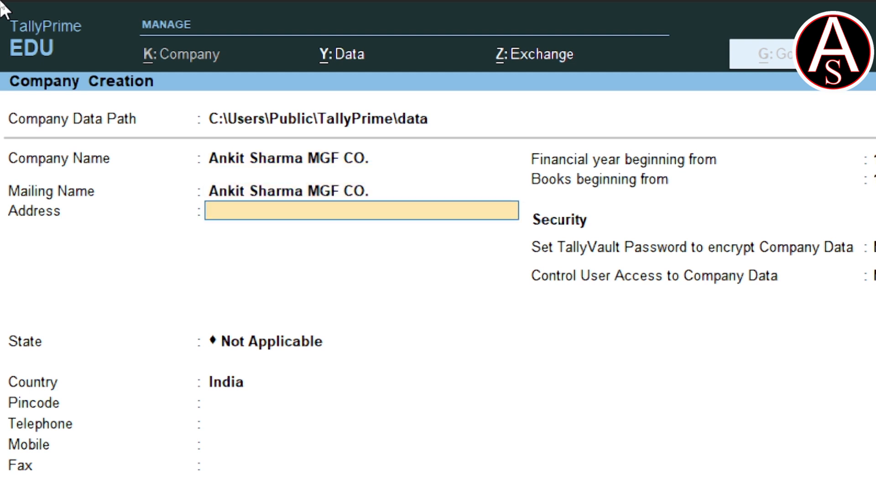
Enter the company's address
text(ISHAKCJ)
key(BackSpace)
text(HAK BGP)
key(Return)
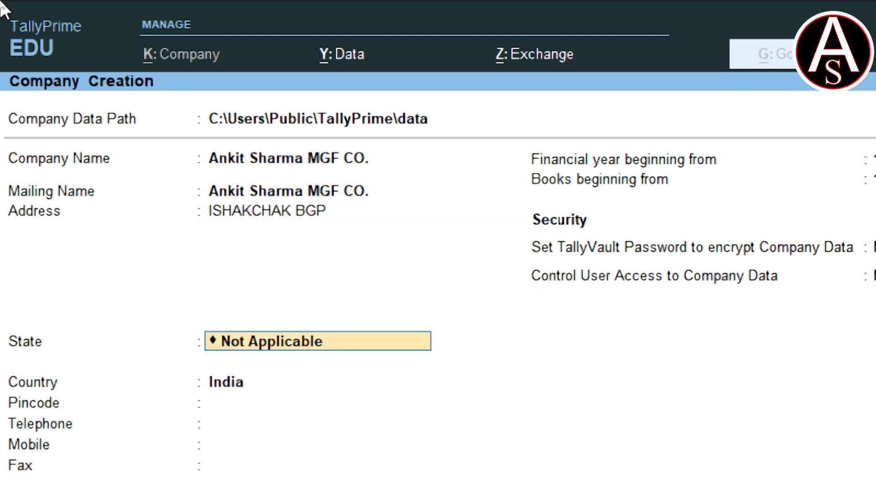
Set the company's state to Bihar and save the new company with the remaining defaults
text(BI)
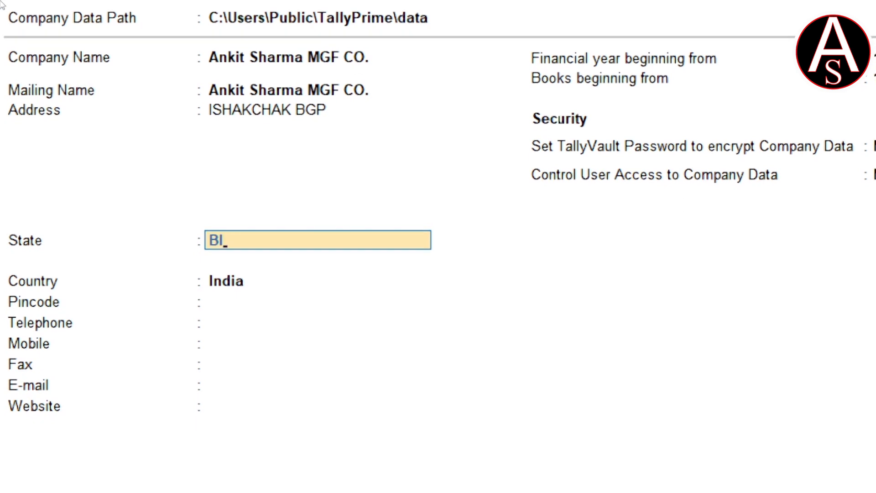
key(Return)
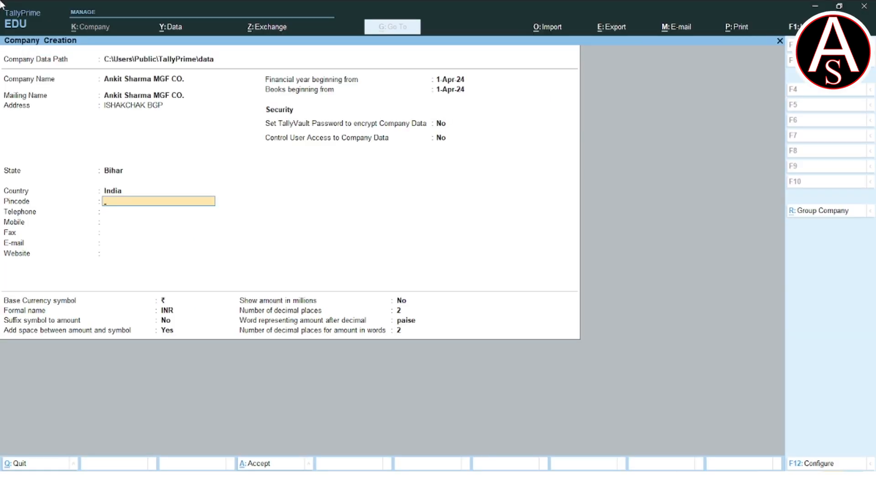
key(ctrl)
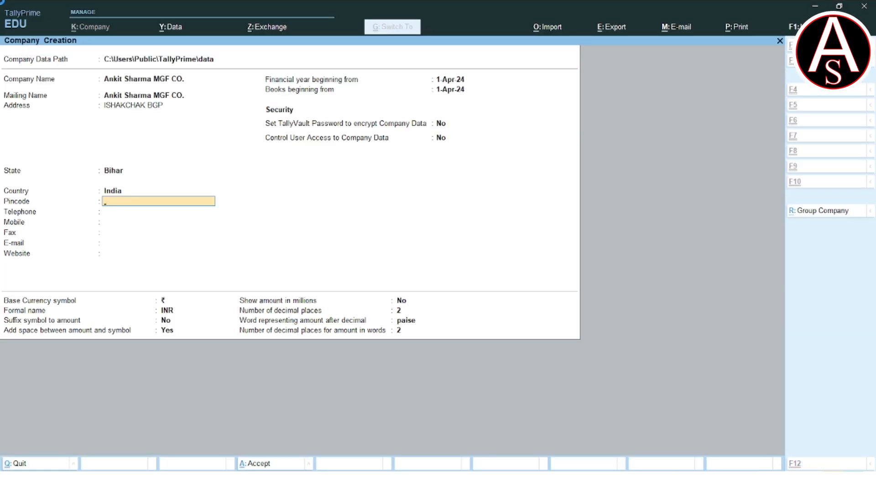
key(ctrl+a)
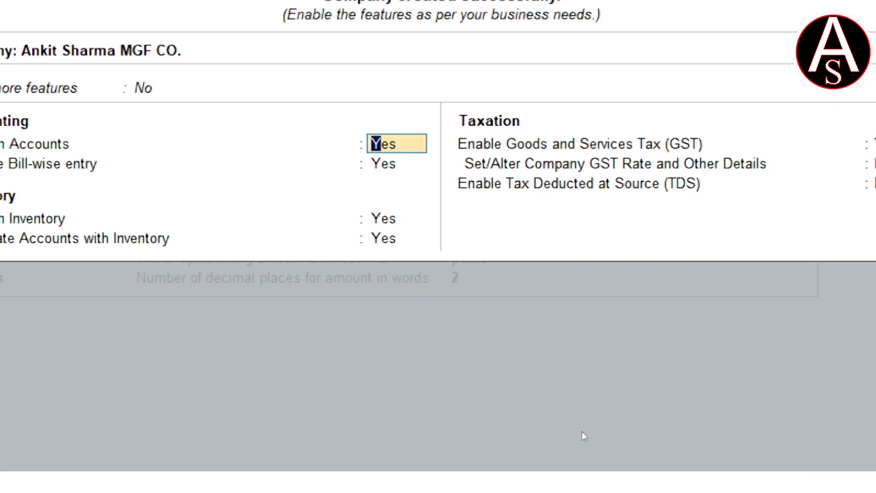
Keep the accounting and inventory features enabled and accept Yes for Goods and Services Tax to open the GST registration
key(Return)
key(Return)
key(Return)
key(Return)
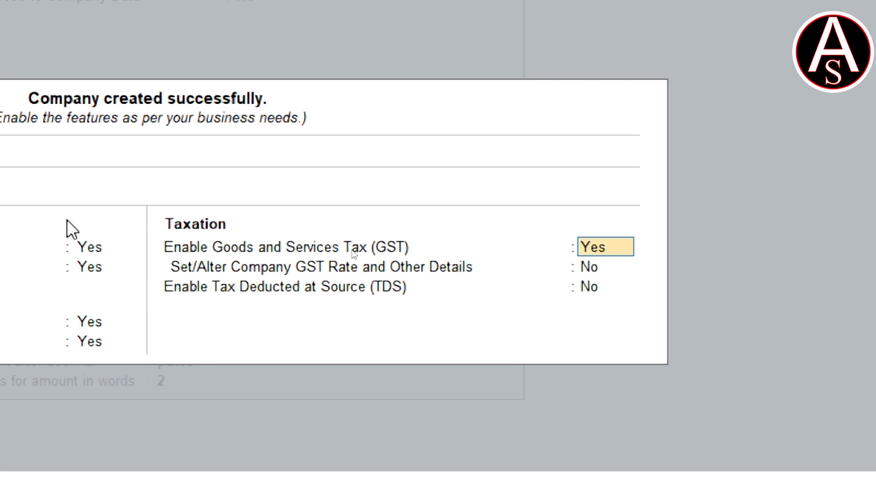
key(Return)
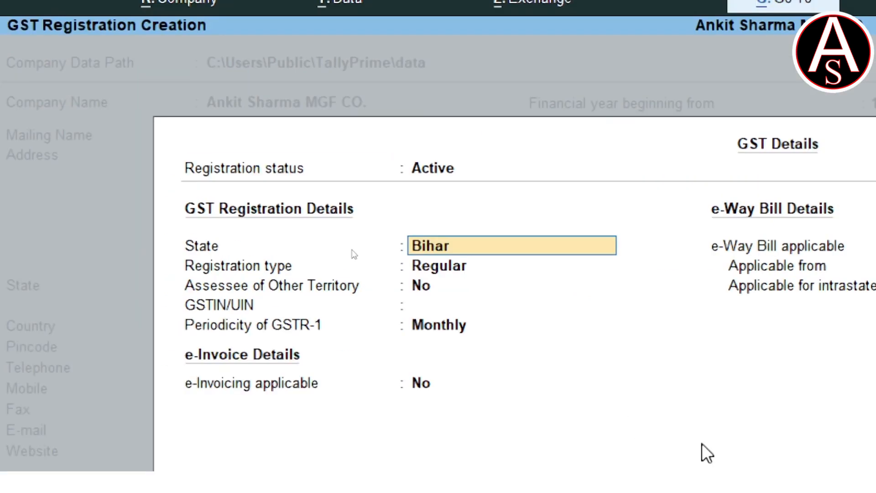
Keep Bihar and the Regular registration type, leave Assessee of Other Territory at No, and enter the company's GSTIN
key(Return)
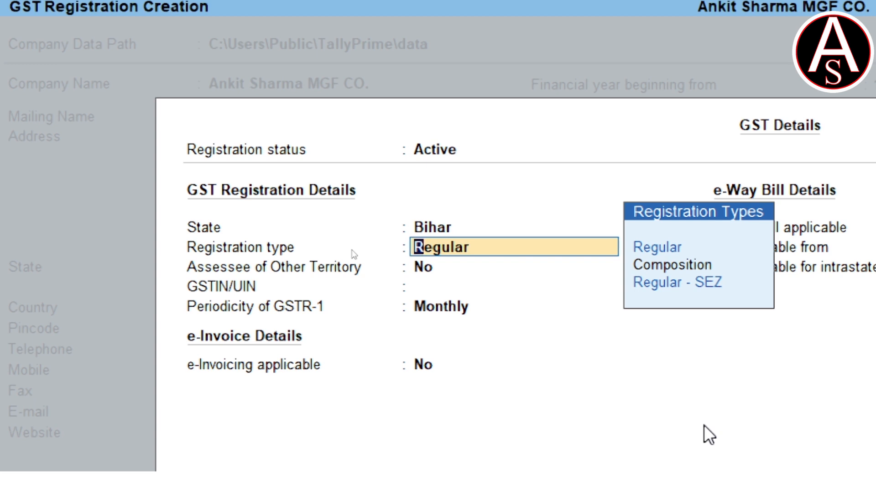
key(Return)
key(Return)
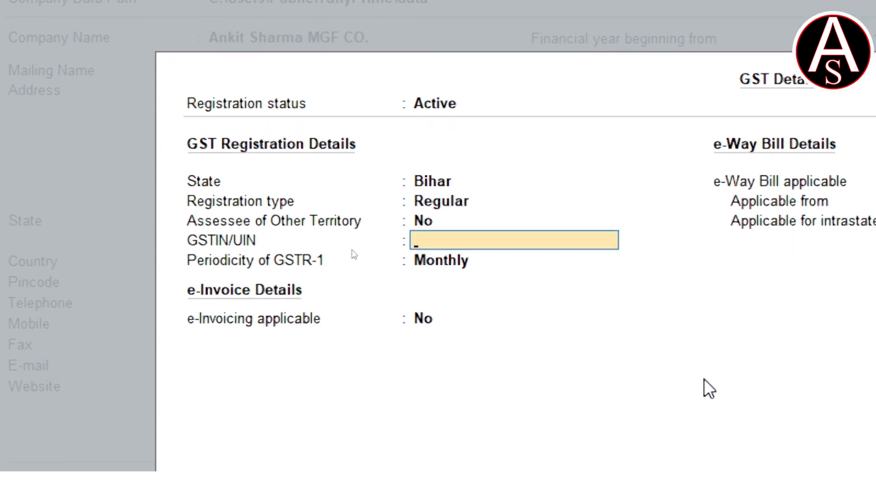
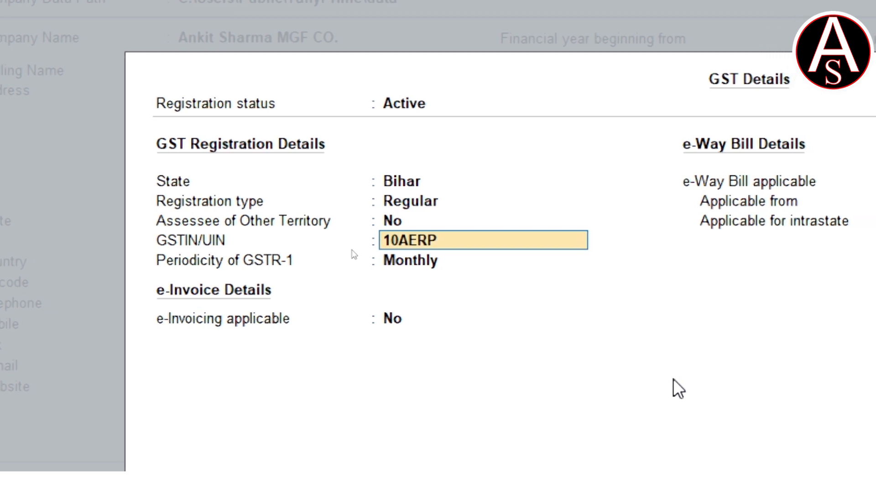
key(Return)
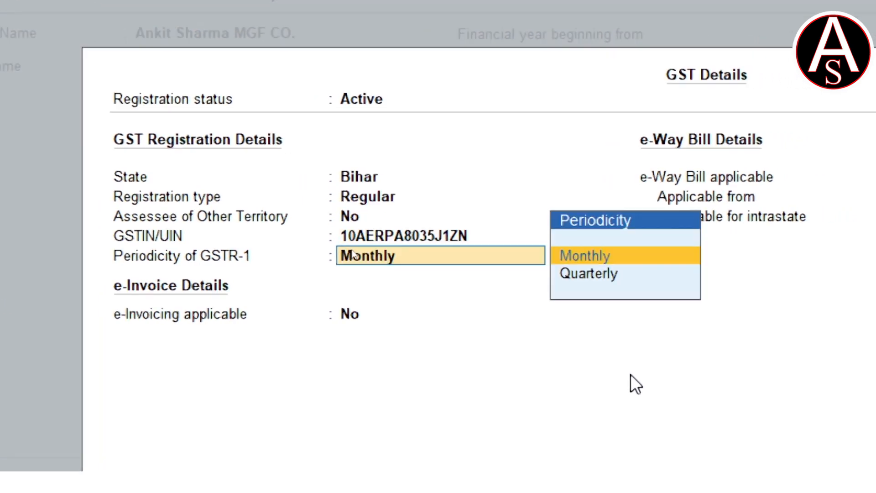
Keep GSTR-1 monthly and e-invoicing off, set e-Way Bill applicable to No, and save the GST details
key(Return)
key(Return)
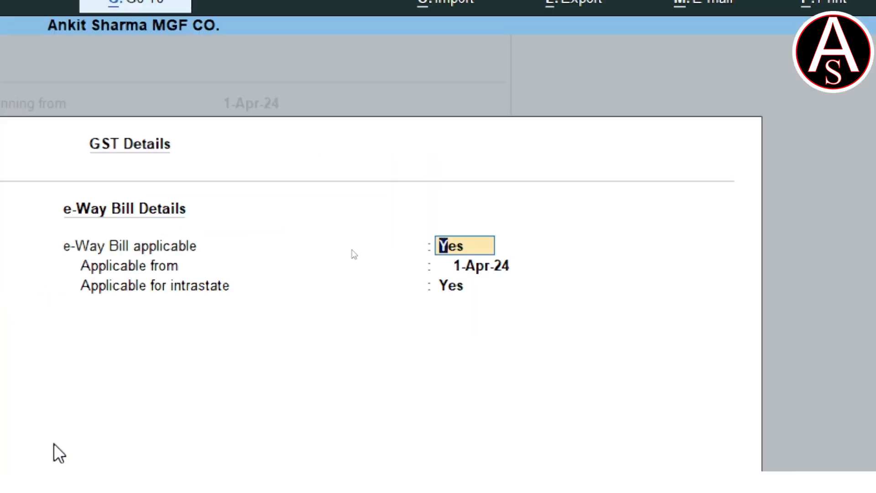
text(NO)
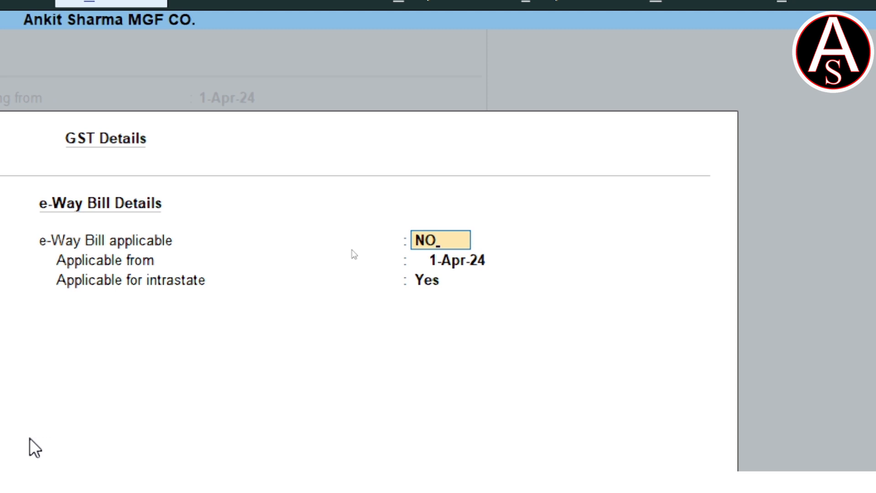
key(Return)
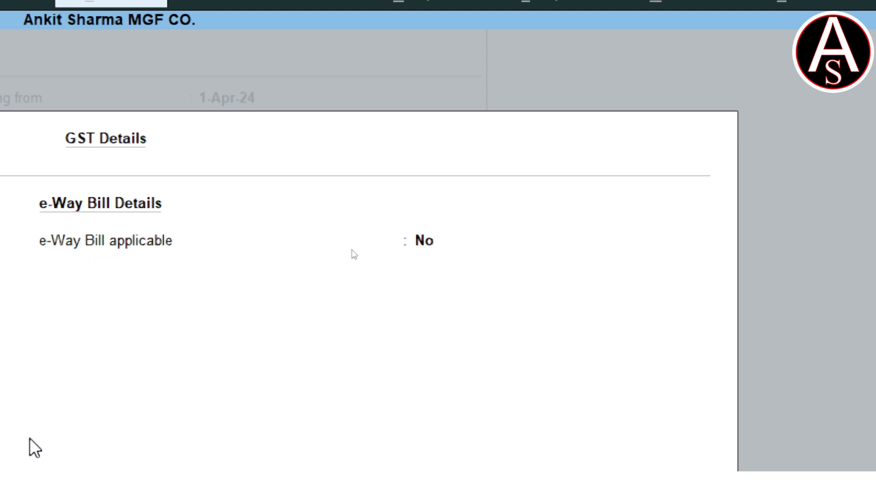
key(Return)
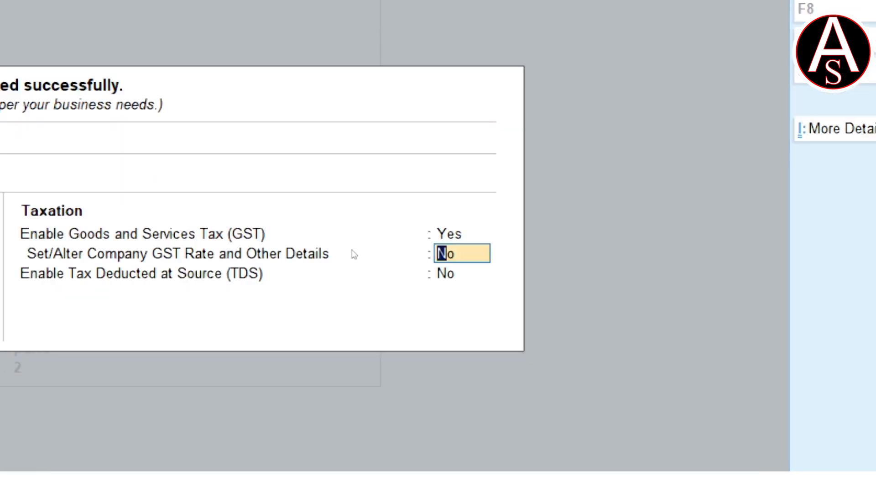
Leave the company GST rate details and TDS at No and accept the company features
key(Return)
key(Return)
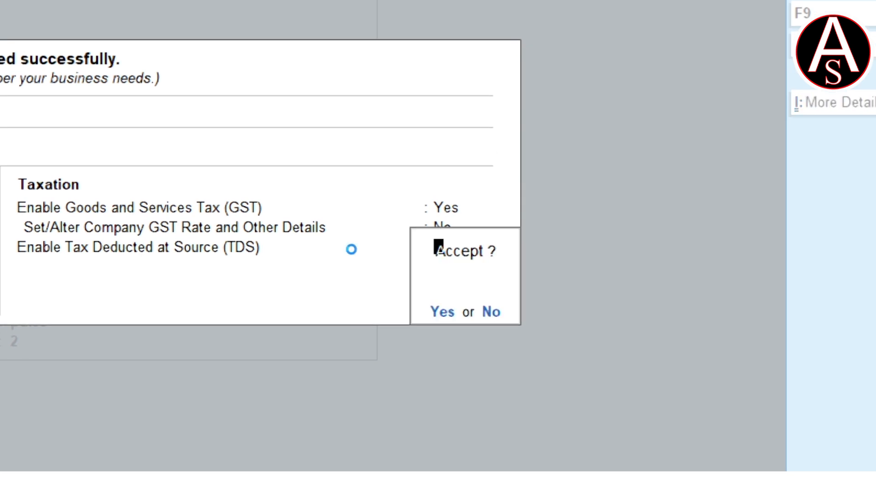
key(Return)
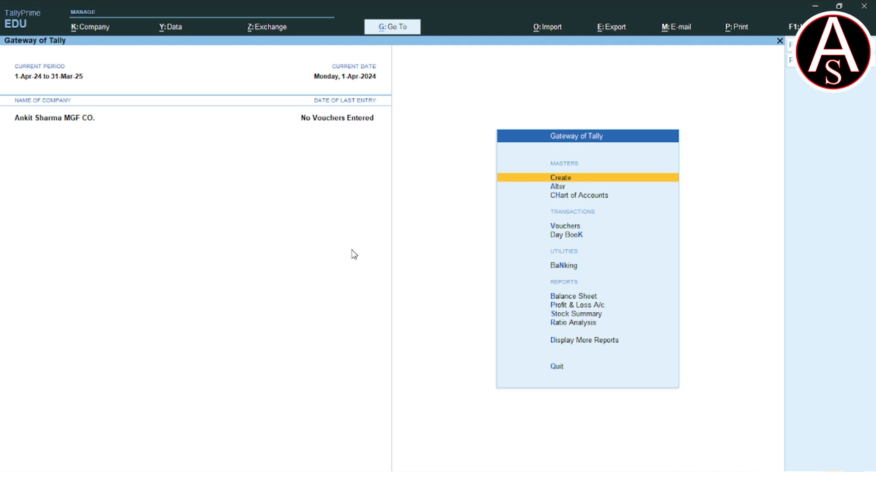
Open voucher entry and switch the voucher type to Purchase
key(Down)
key(Down)
key(Down)
key(Return)
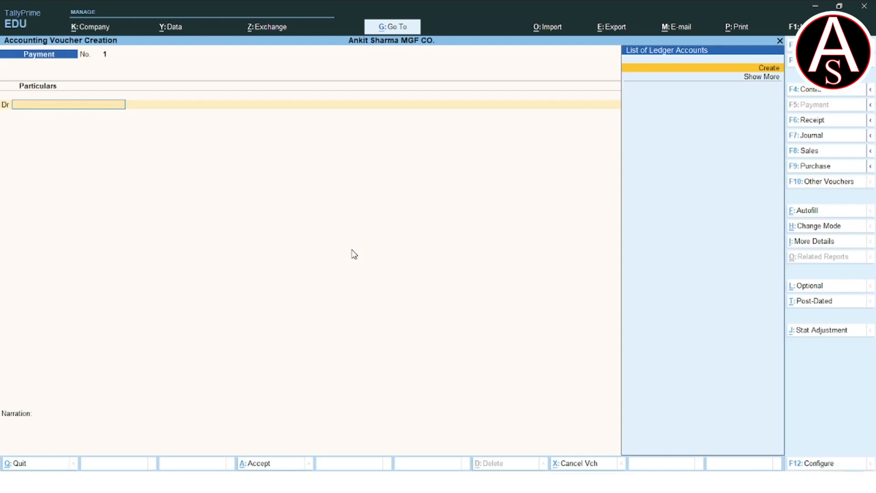
key(F9)
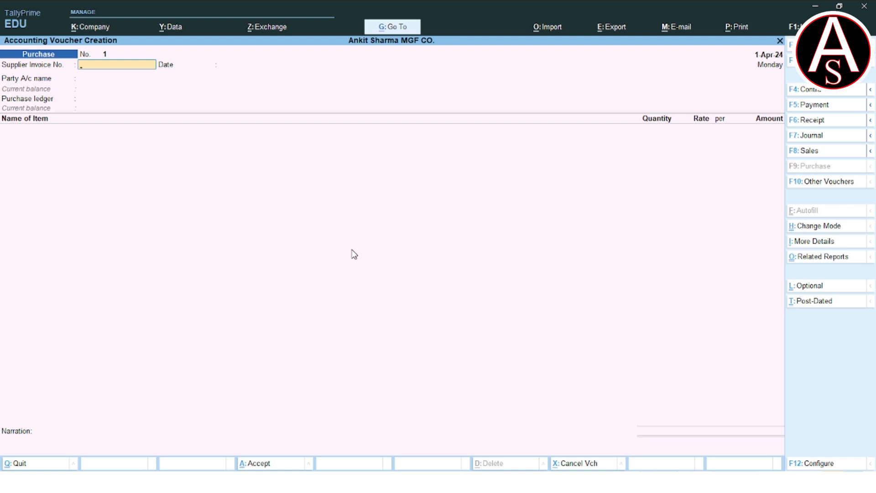
Enter supplier invoice number DK. 23 with the date 1-Apr-24 in the purchase voucher
text(DK. 23)
key(Return)
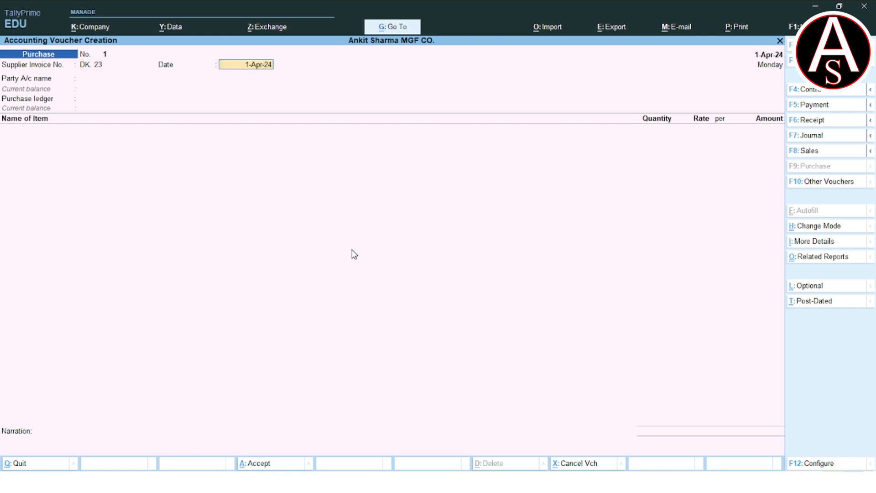
key(Return)
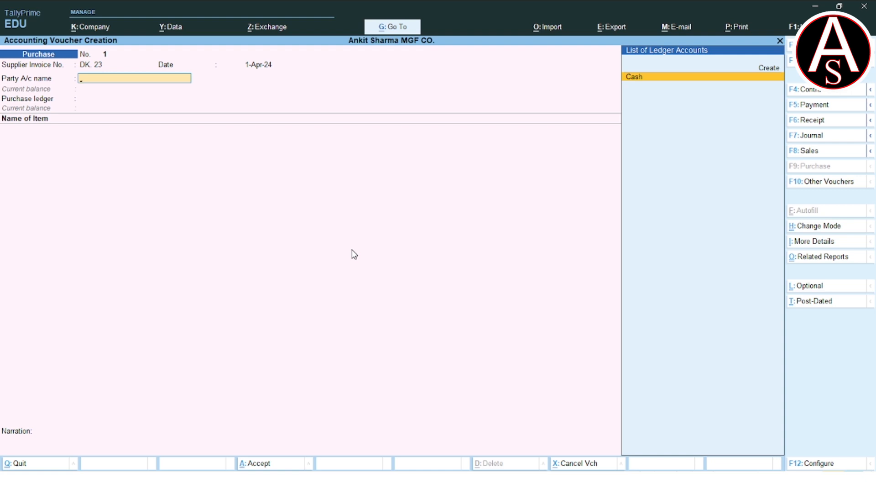
Start a new party ledger named DK PRIME PVT LTD and place it under Sundry Creditors
key(alt+c)
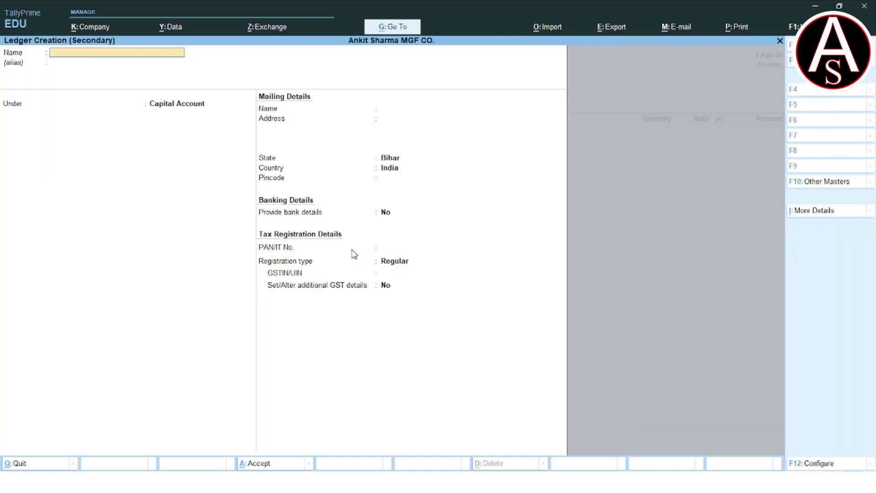
text(DK PRIME PVT LTD)
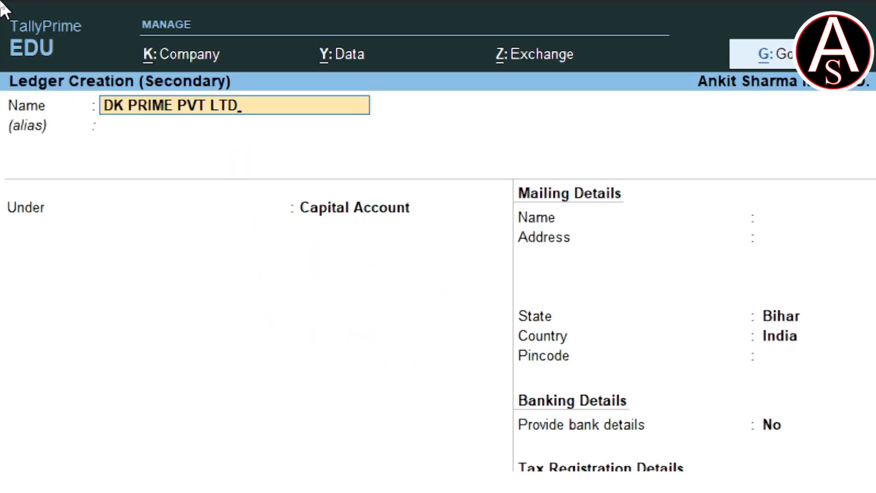
key(Return)
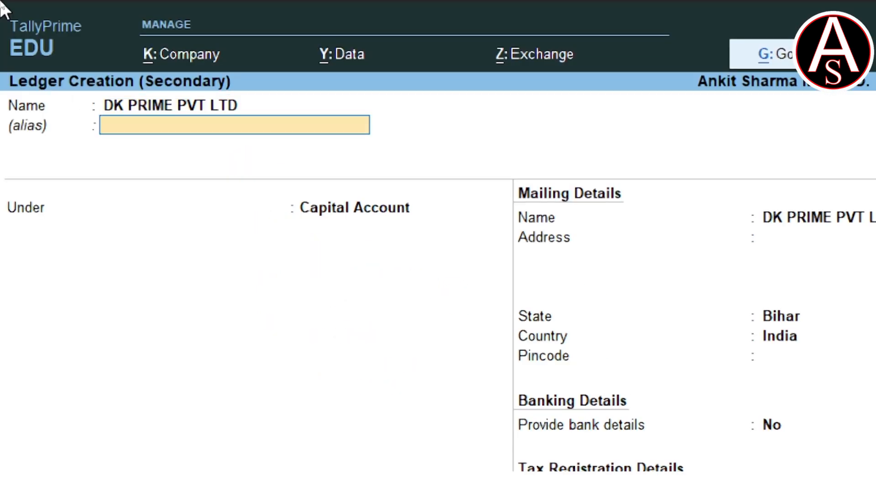
key(Return)
text(SU)
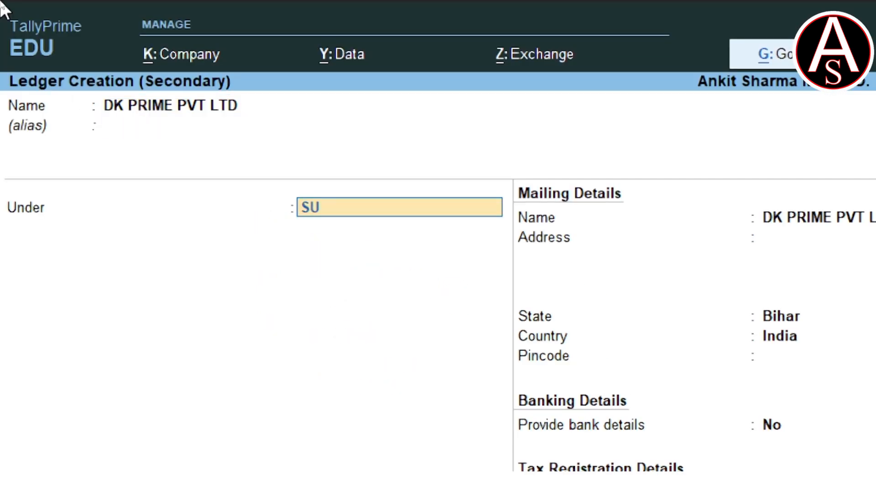
text(N)
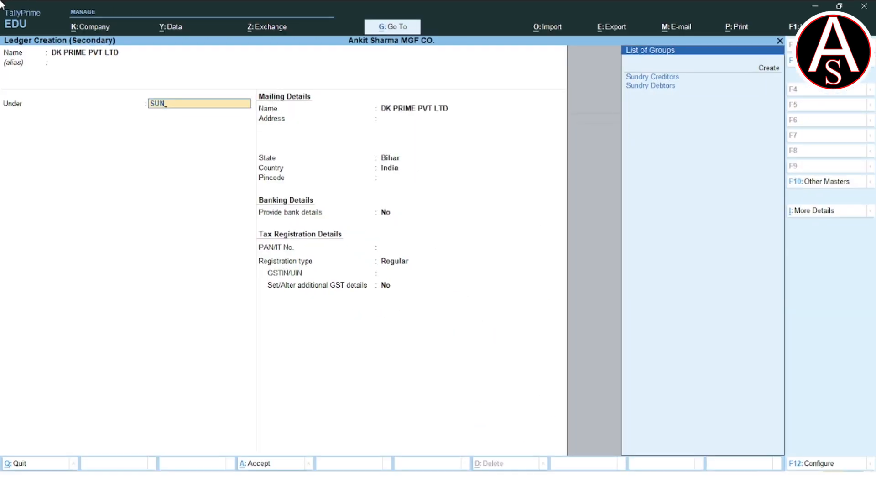
key(Return)
key(Return)
key(Return)
key(Return)
key(Return)
key(Return)
key(Return)
key(Return)
key(Return)
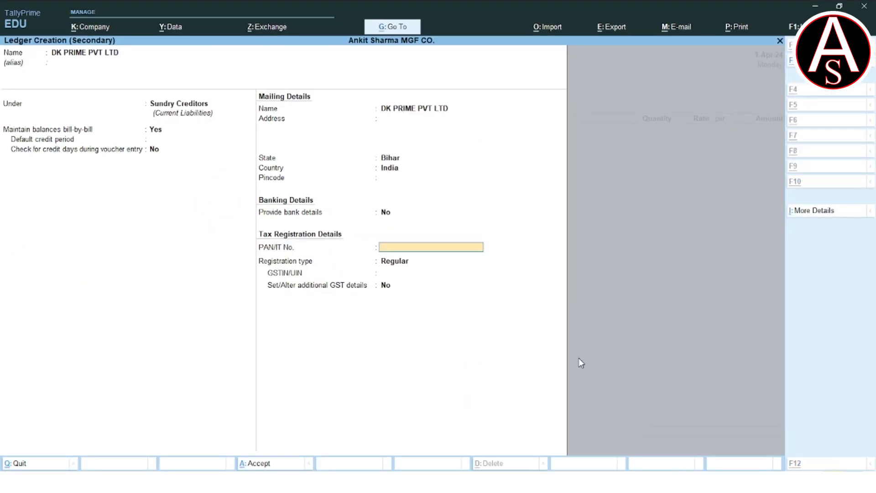
Check the supplier's tax number on the invoice slide and enter the supplier's PAN in the ledger
key(alt+Tab)
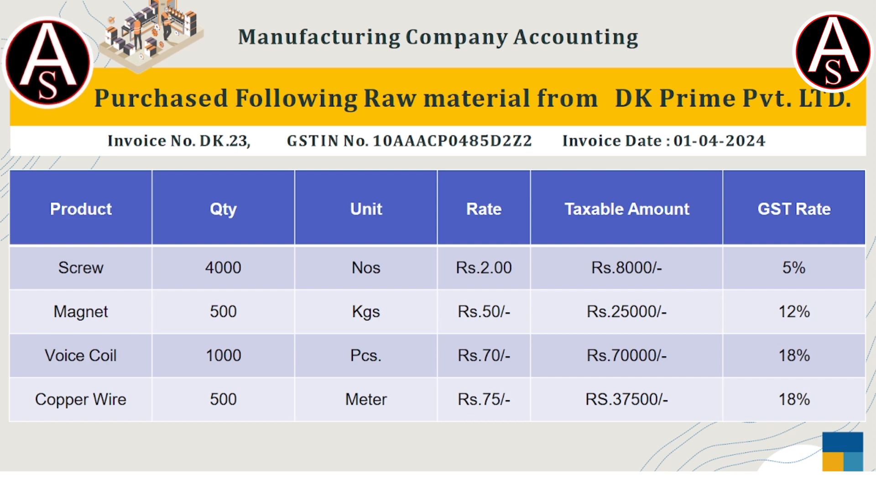
key(alt+Tab)
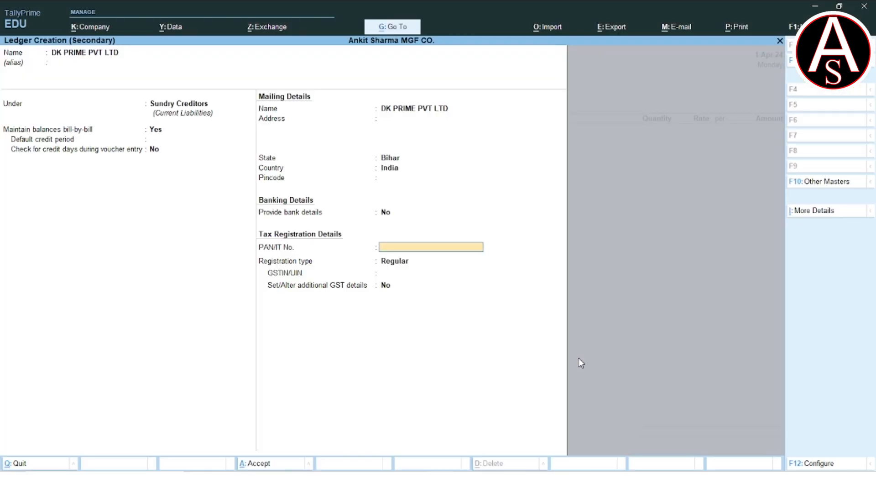
key(Return)
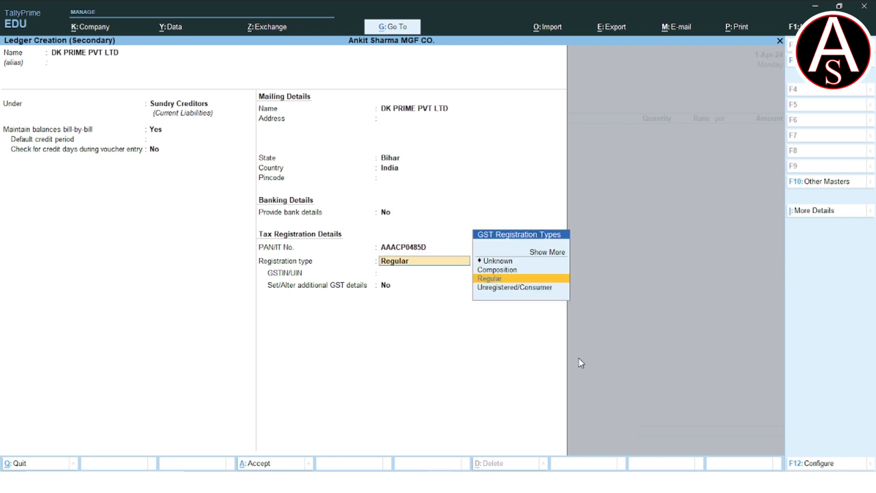
Keep the supplier's registration type as Regular, enter its GSTIN, and save the ledger without additional GST details
key(Return)
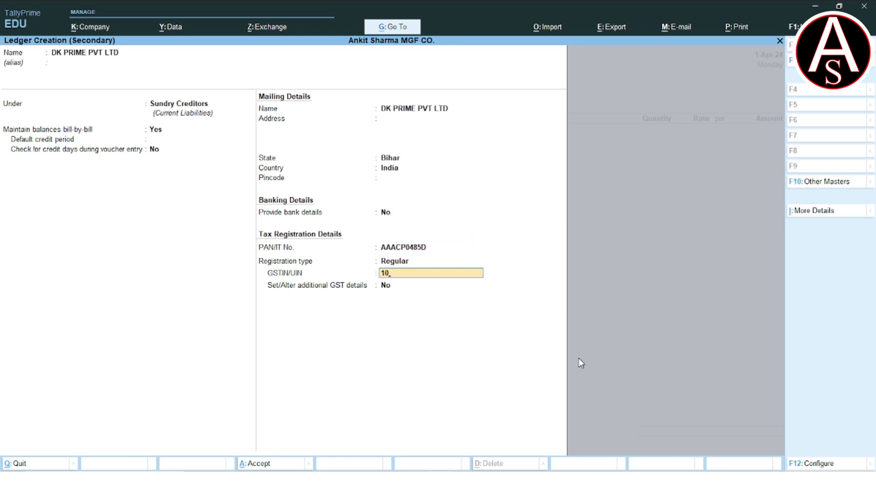
key(Return)
key(Return)
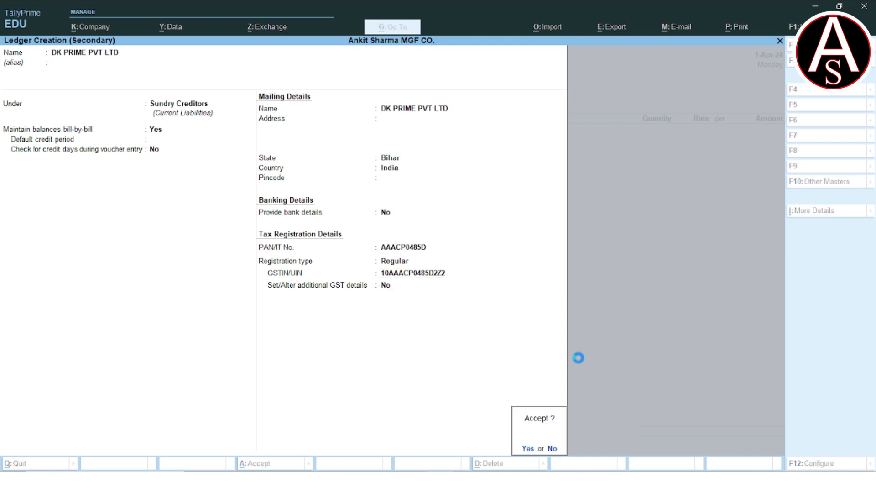
key(Return)
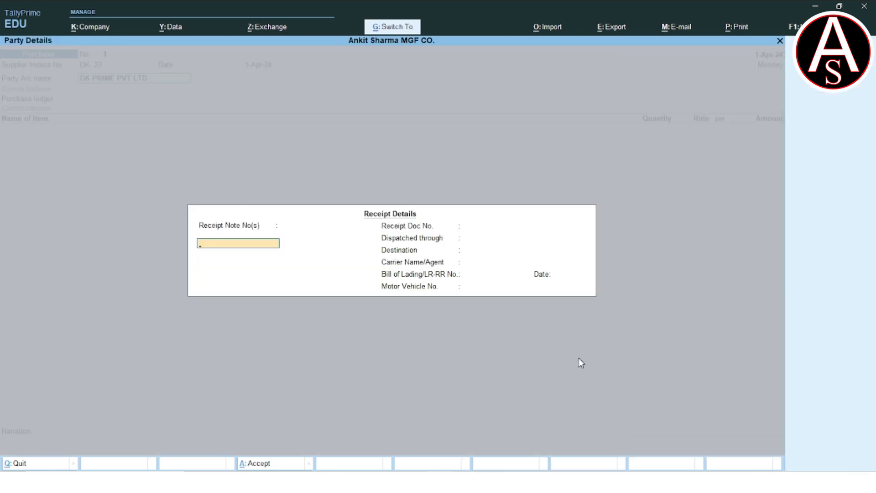
Leave the receipt and party details at their defaults and start a purchase ledger named PURCHASE A/C under Purchase Accounts
key(Return)
key(Return)
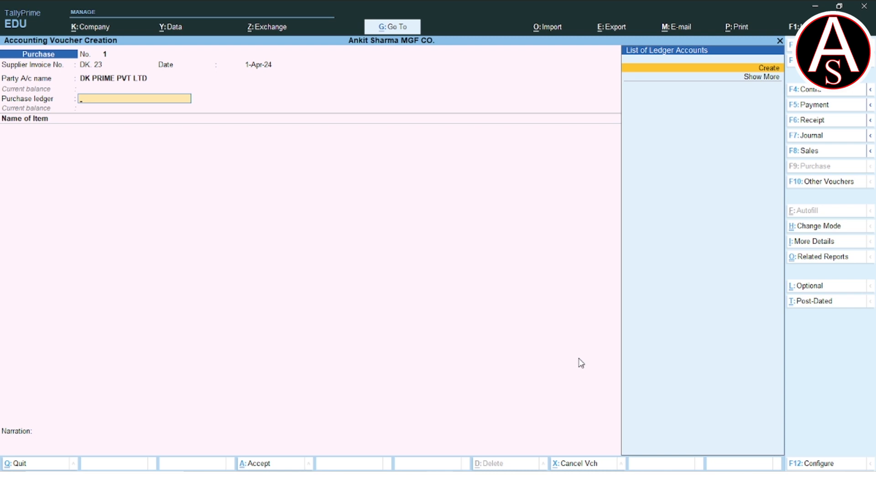
key(Return)
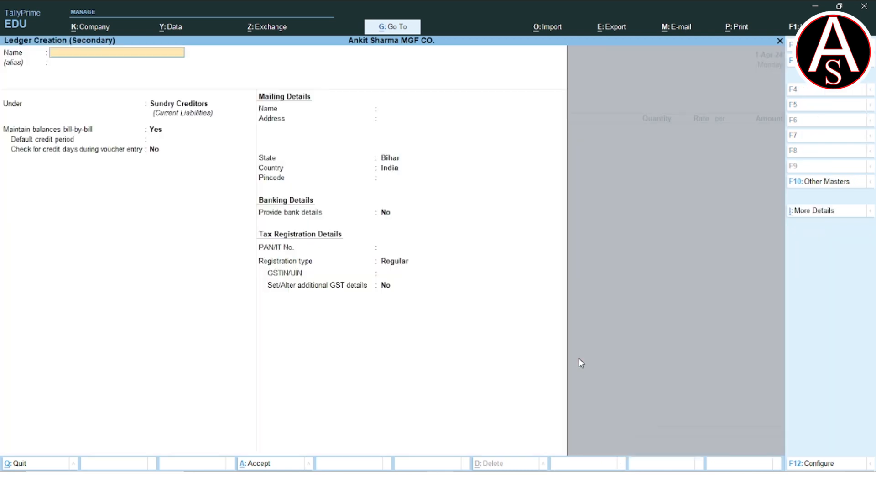
text(PURCHASE A/C)
key(Return)
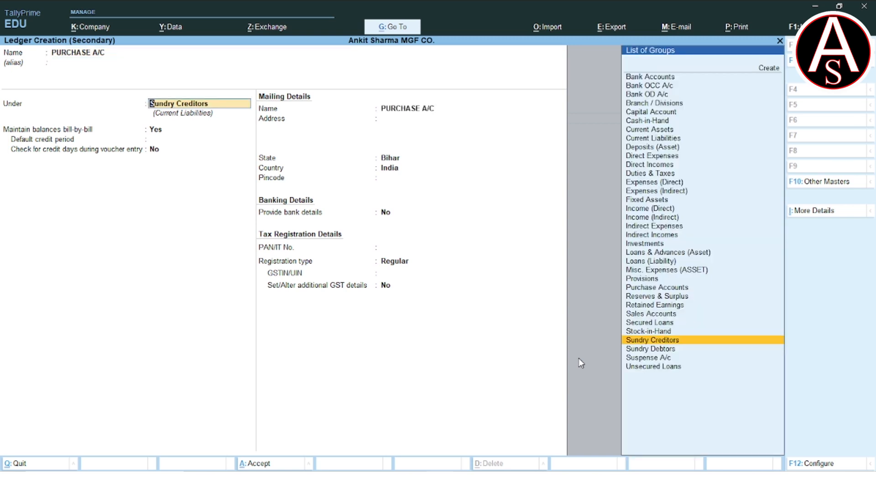
text(PU)
key(Return)
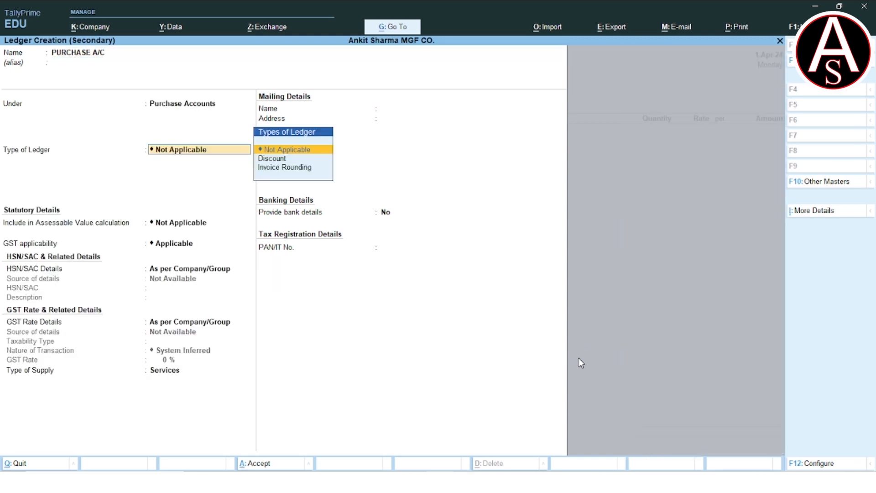
Set the purchase ledger's type of supply to Goods, keep its other statutory and bank settings at their defaults, and save it
key(Return)
key(Return)
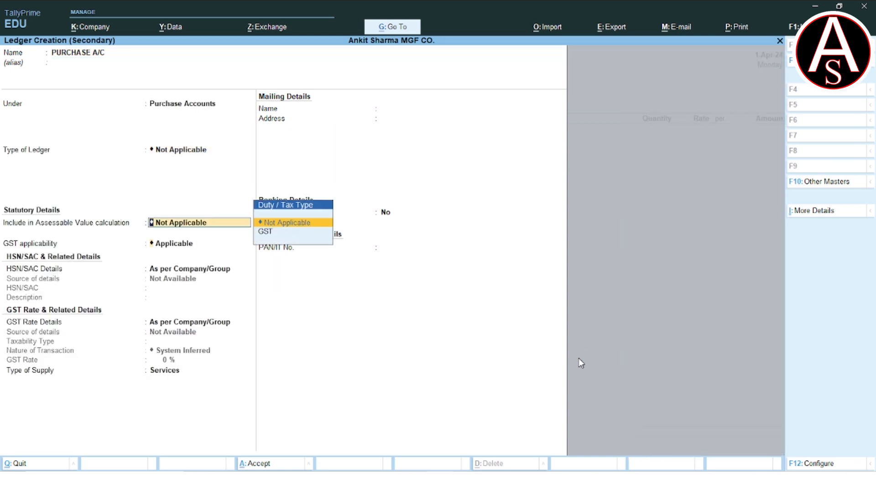
key(Return)
key(Return)
key(Return)
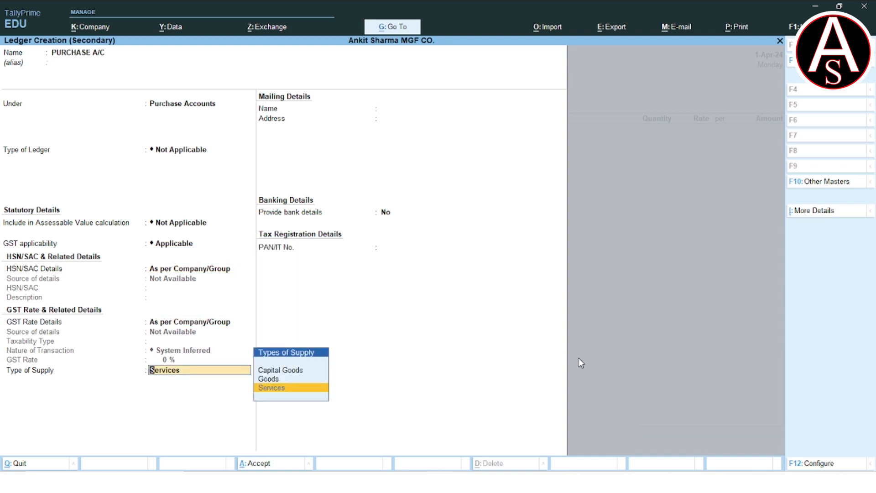
key(Up)
key(Return)
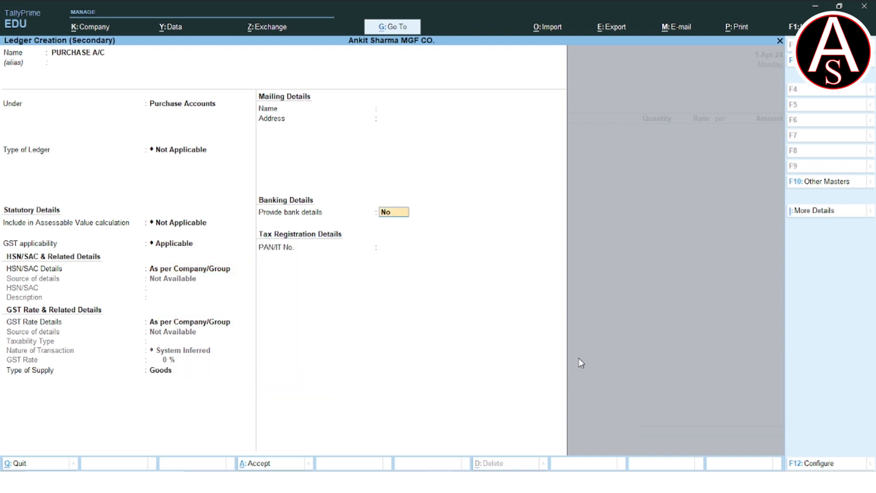
key(Return)
key(Return)
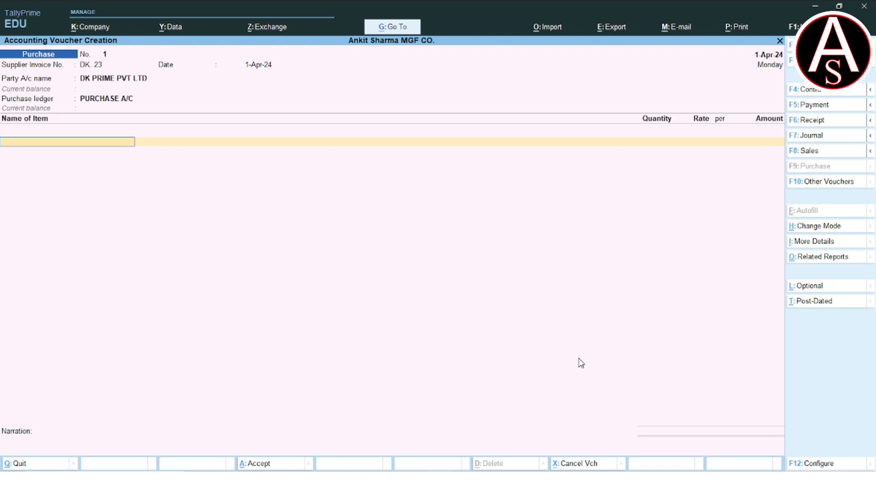
Start a new stock item named SCREW under Primary, with its category left as Not Applicable
key(alt+c)
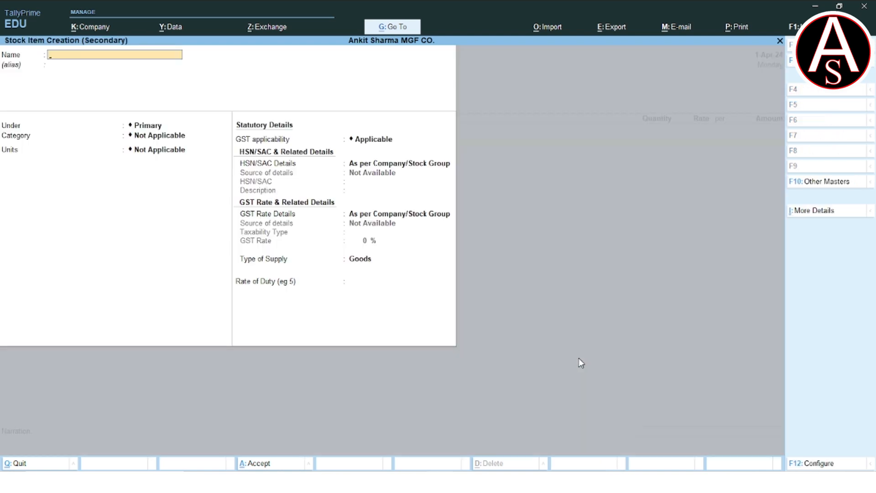
text(SCREW)
key(Return)
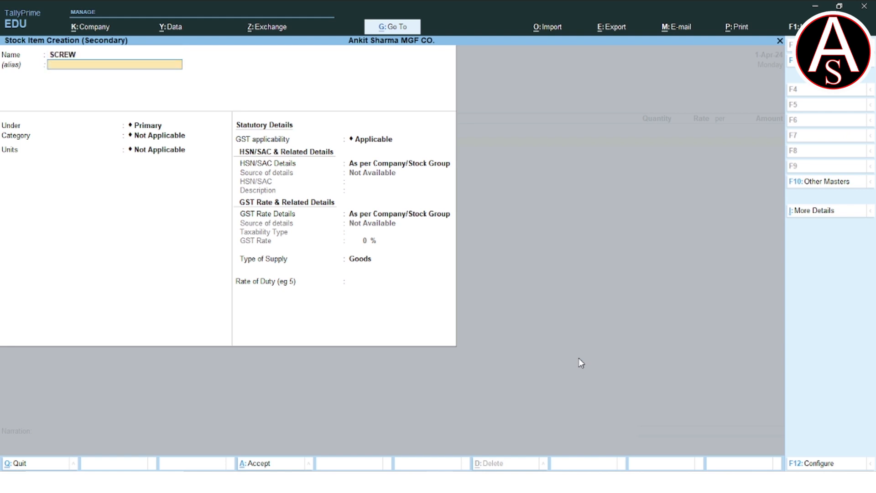
key(Return)
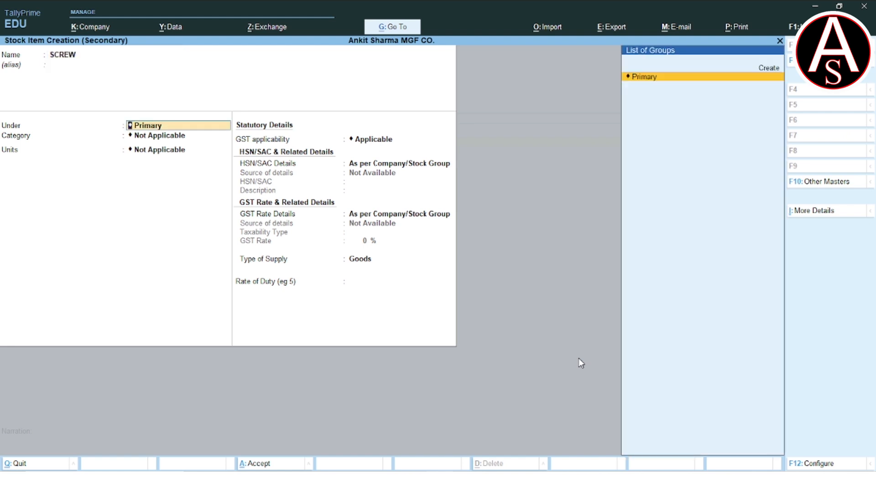
key(Return)
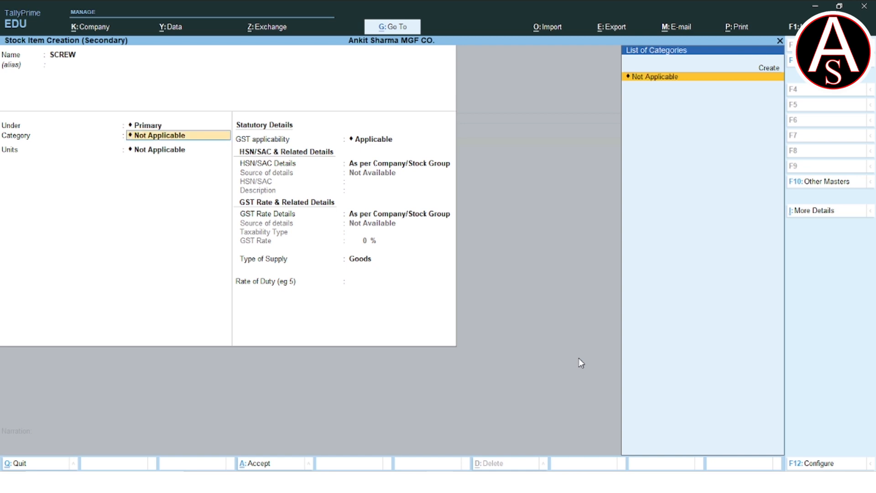
key(Return)
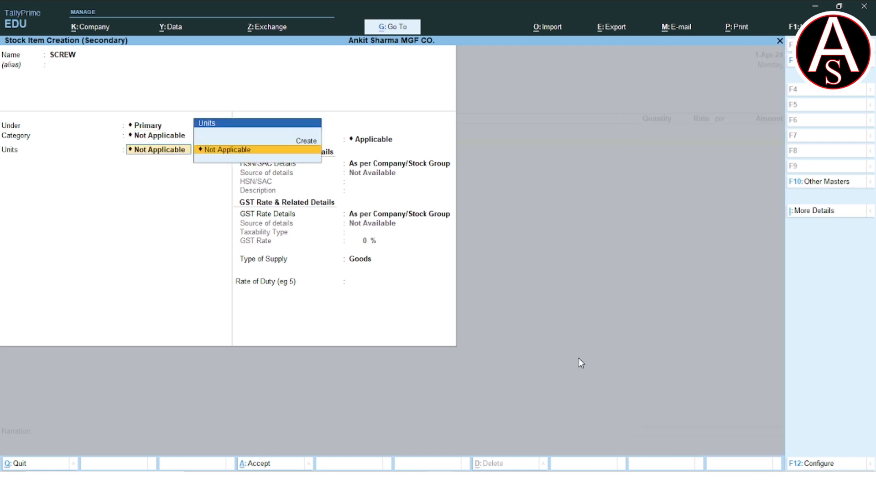
Create the unit NOS for SCREW with formal name NUMBERS, unit quantity code NOS-NUMBERS and 0 decimal places
key(Up)
key(Return)
text(NOS)
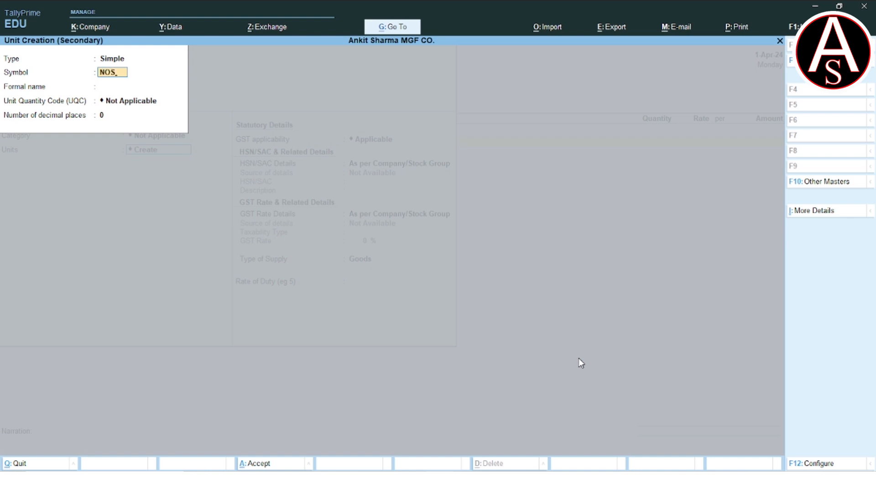
key(Return)
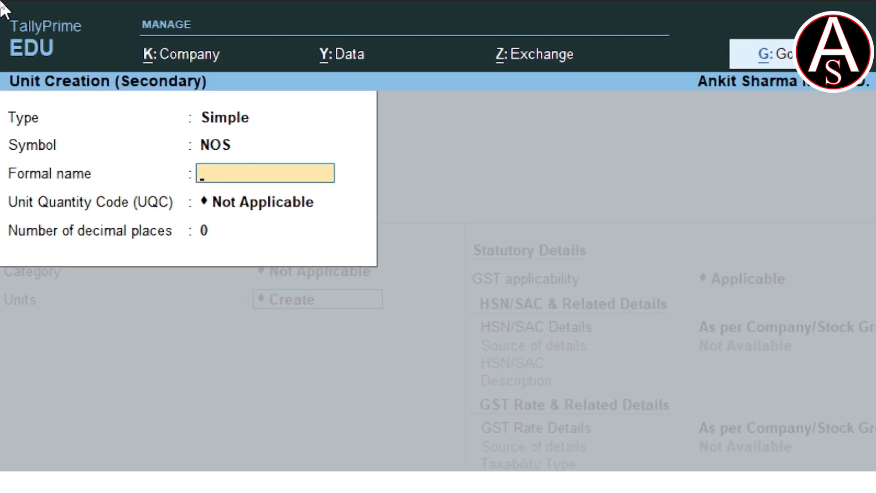
text(NUMBER)
text(S)
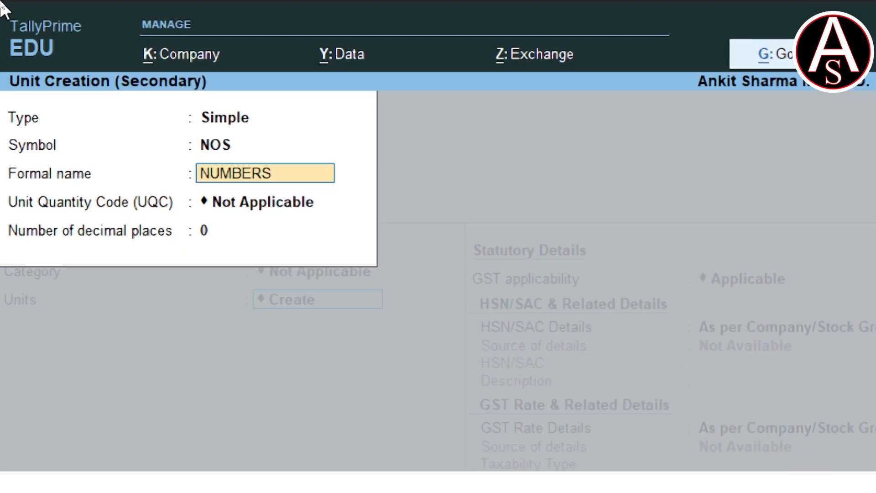
key(Return)
text(NOS)
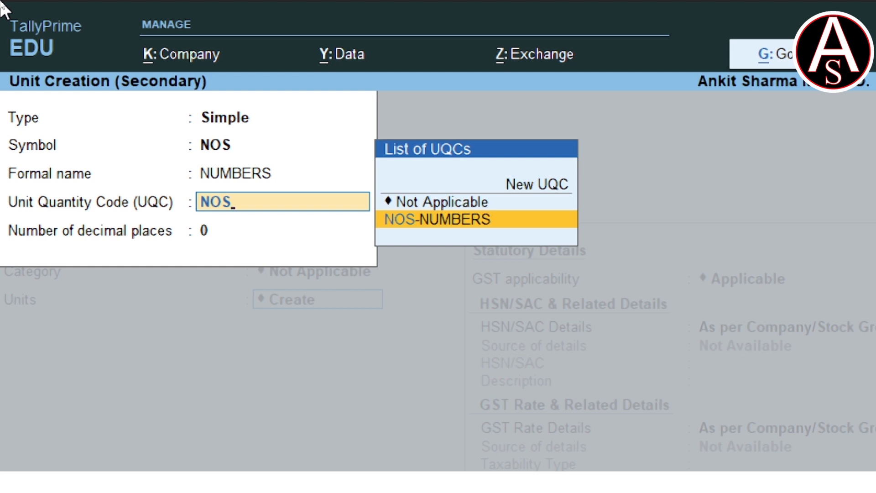
key(Return)
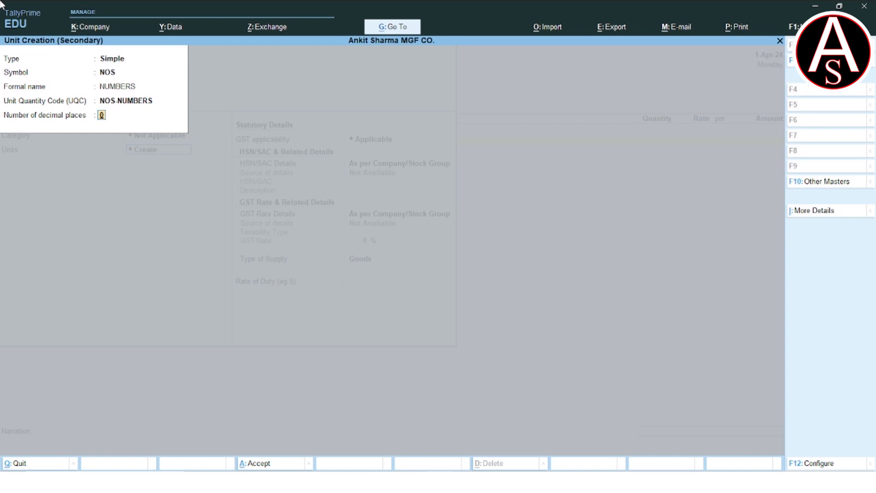
key(Return)
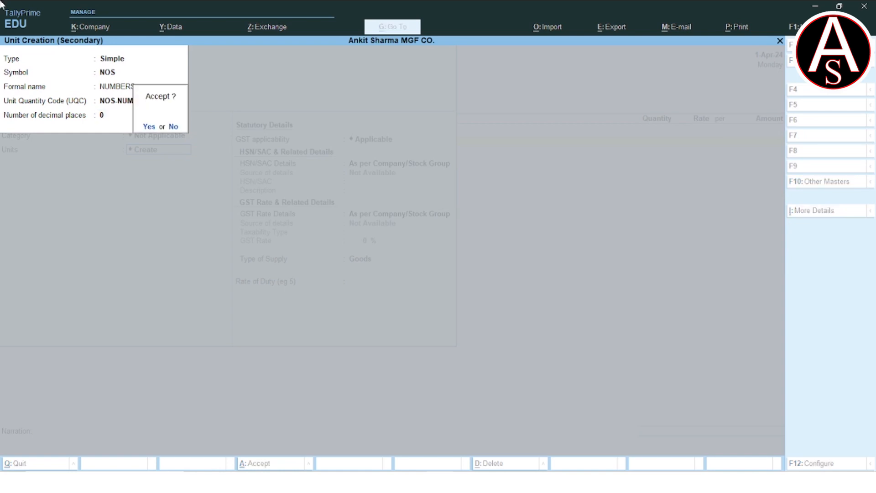
key(Return)
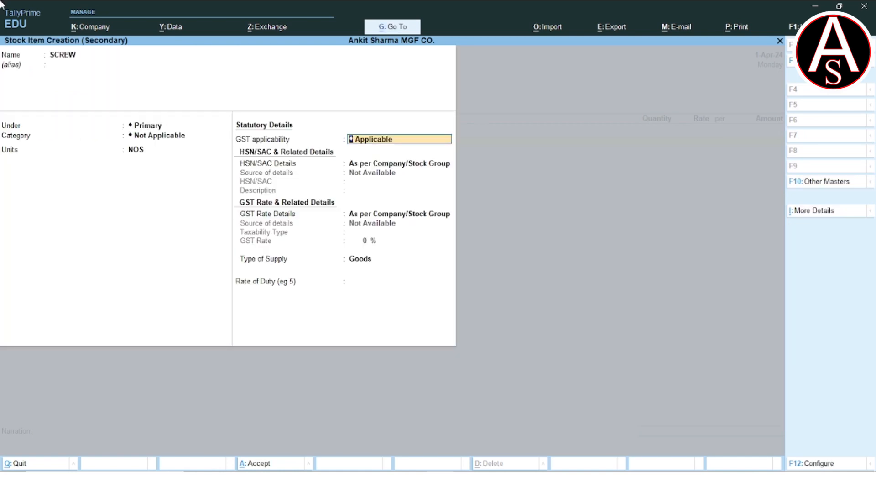
Specify SCREW's GST rate on the item as Taxable at 5% with supply type Goods, and save the item
key(Return)
key(Return)
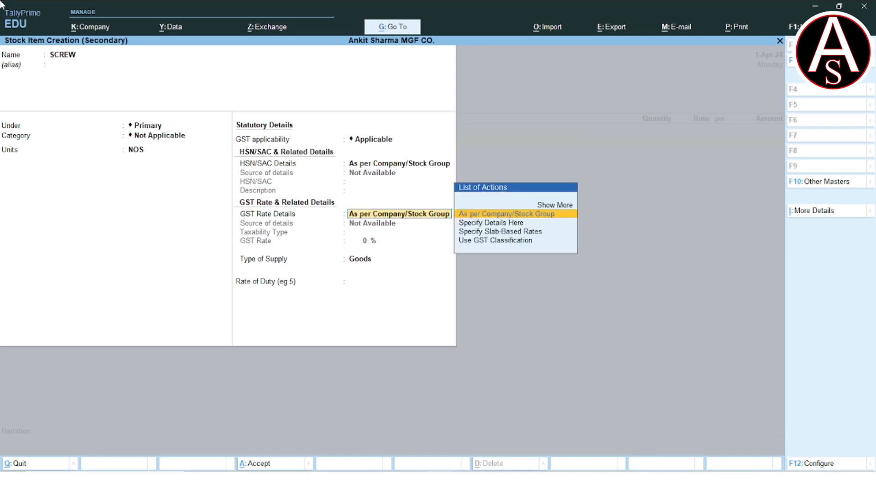
key(Down)
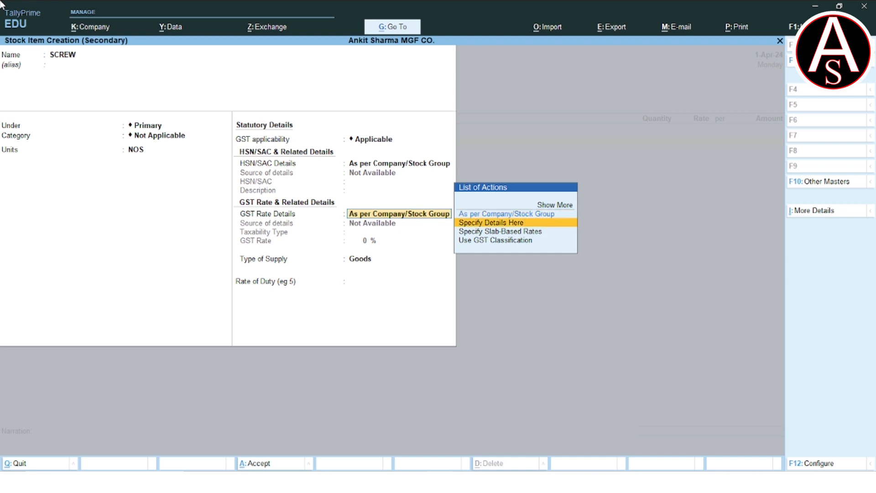
key(Return)
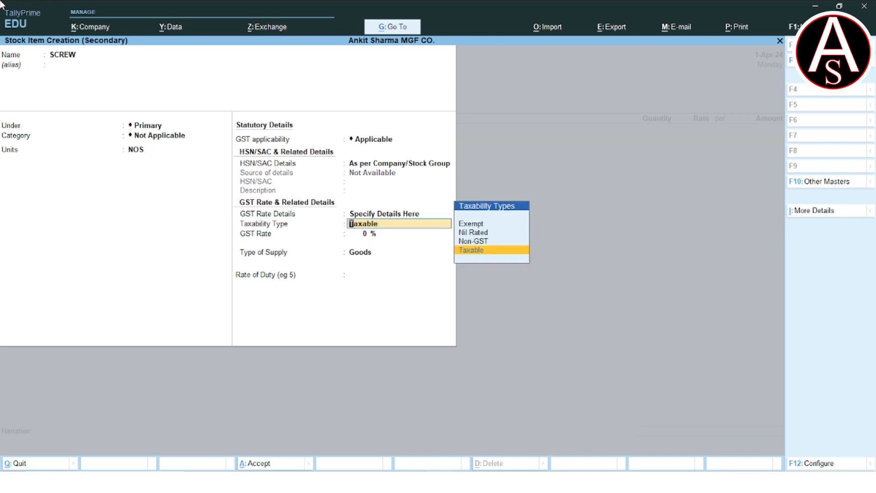
key(Return)
text(5)
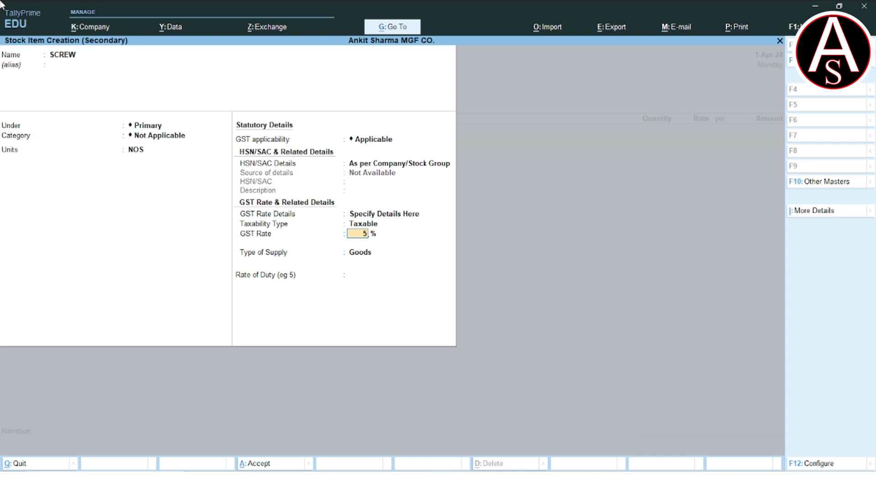
key(Return)
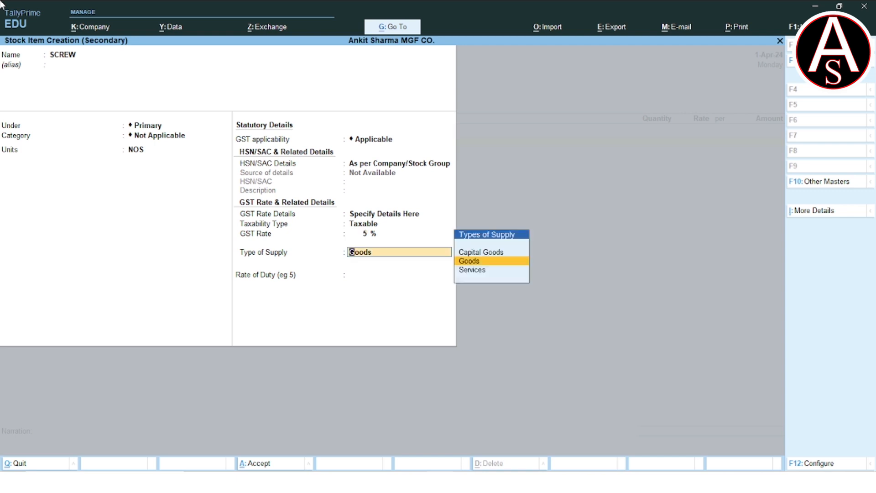
key(Return)
key(Return)
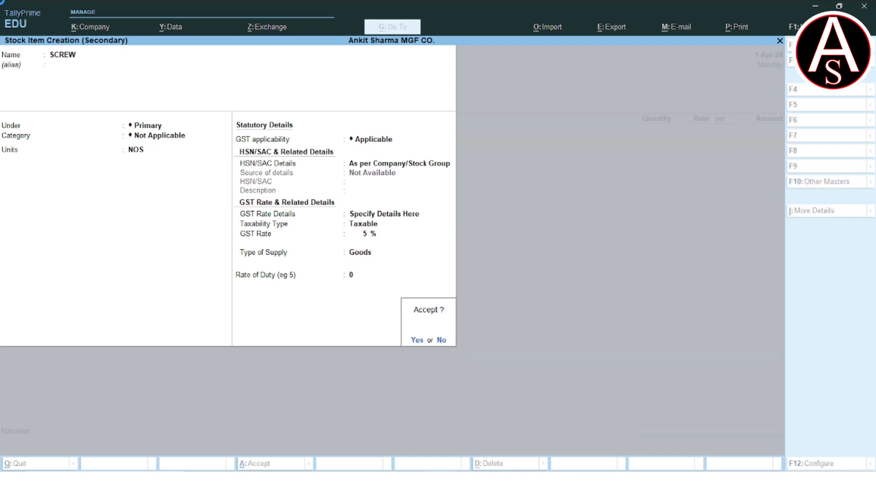
key(Return)
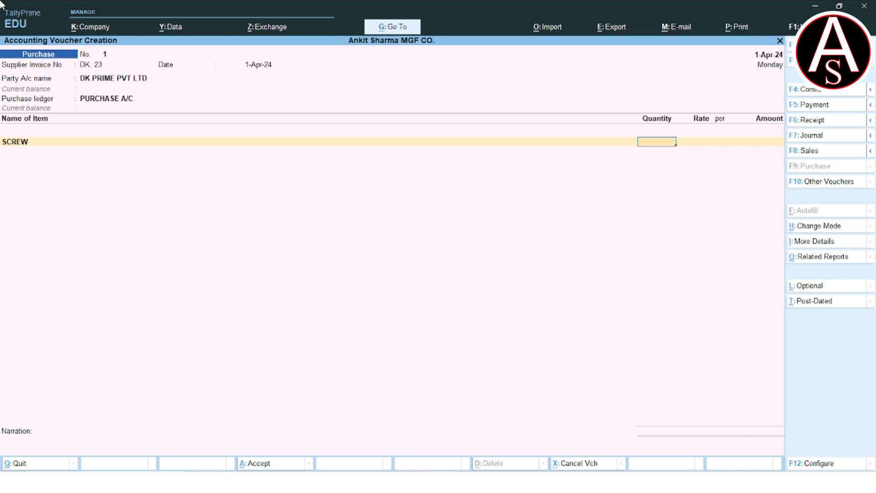
Enter a quantity of 4,000 NOS at a rate of 2.00 per NOS for SCREW in the purchase voucher
text(4000)
key(Return)
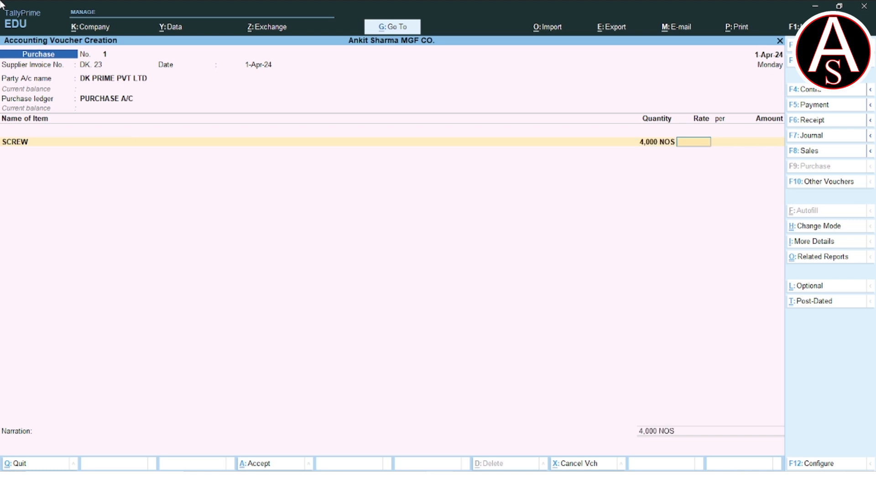
text(2)
key(Return)
key(Return)
key(Return)
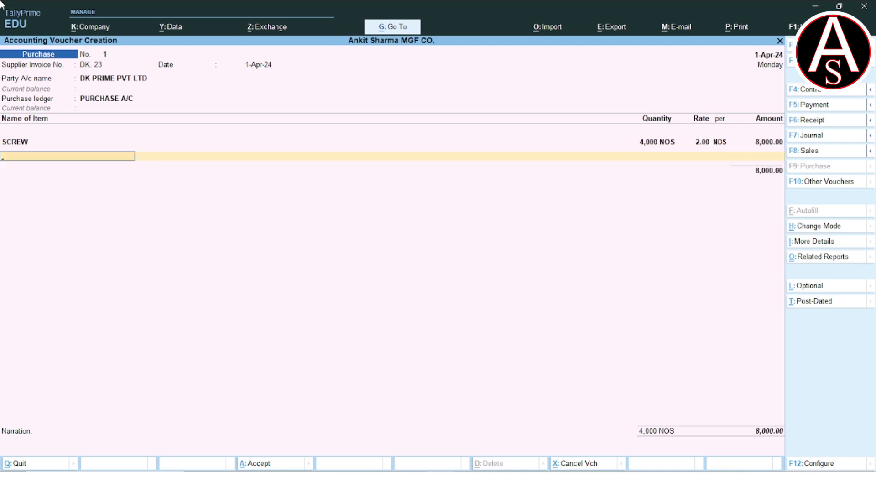
Start a second stock item named MAGNET under Primary, with its category left as Not Applicable
key(alt+c)
text(MAGNET)
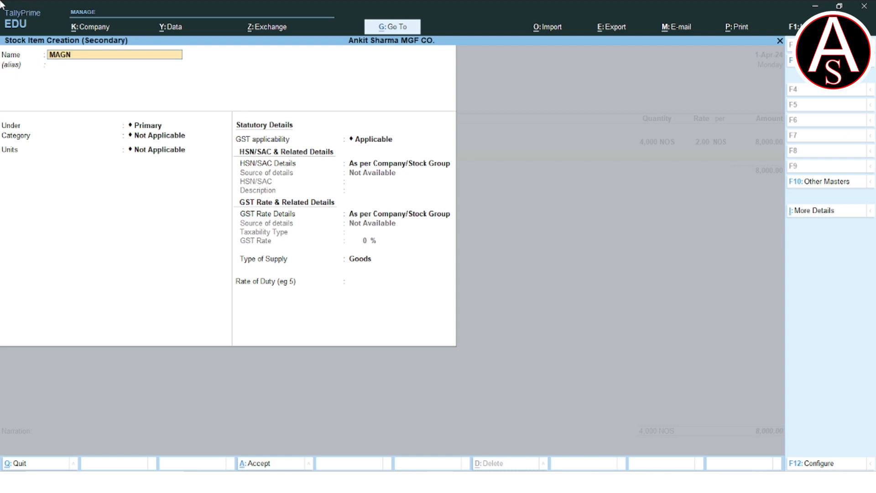
key(Return)
key(Return)
key(Return)
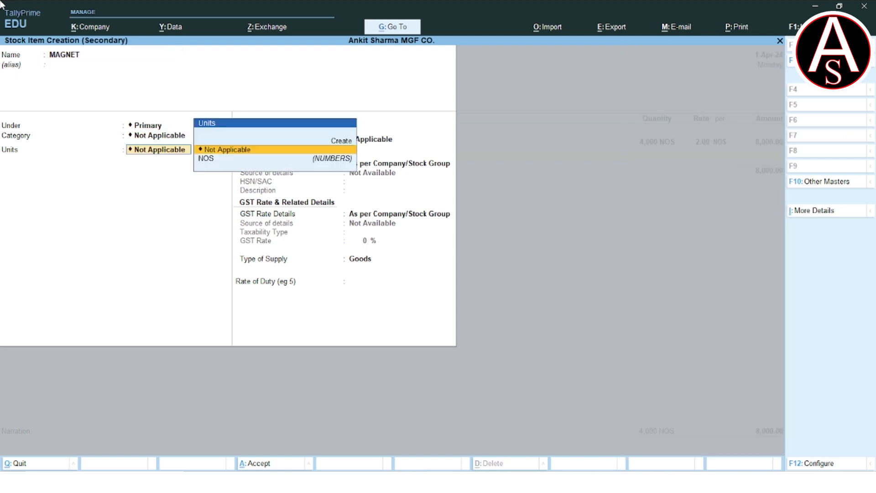
Create the unit KGS for MAGNET with formal name KILOGRAMS, unit quantity code KGS-KILOGRAMS and 2 decimal places
key(alt+c)
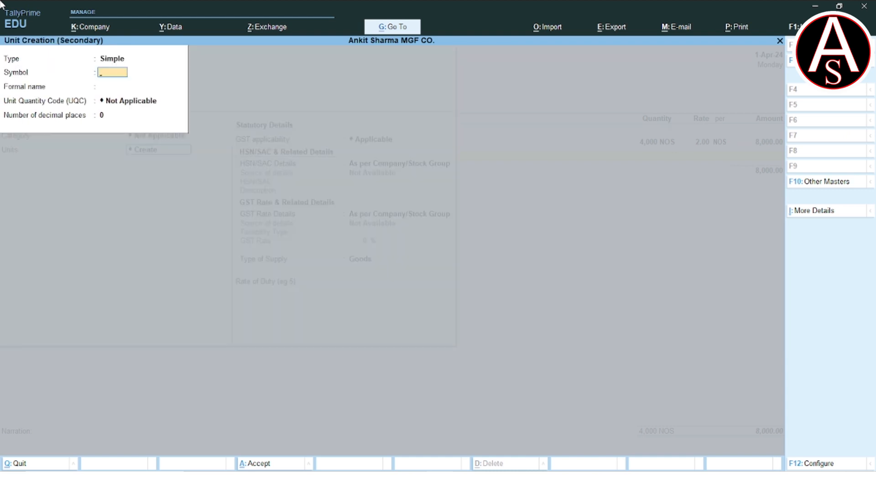
text(KGS)
key(Return)
text(KILOGRAMS)
key(Return)
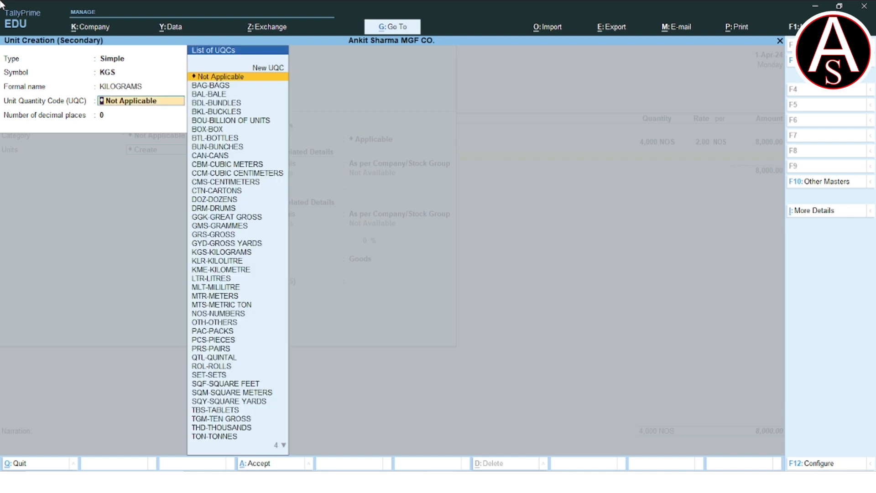
text(KG)
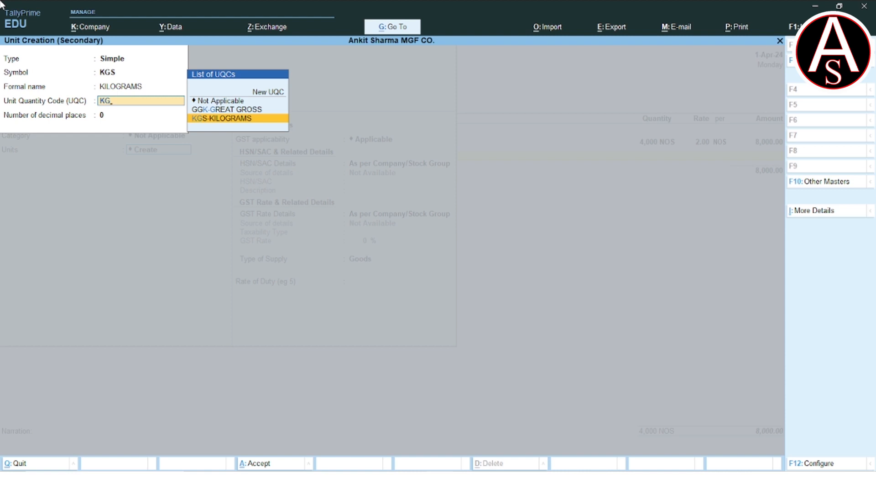
key(Return)
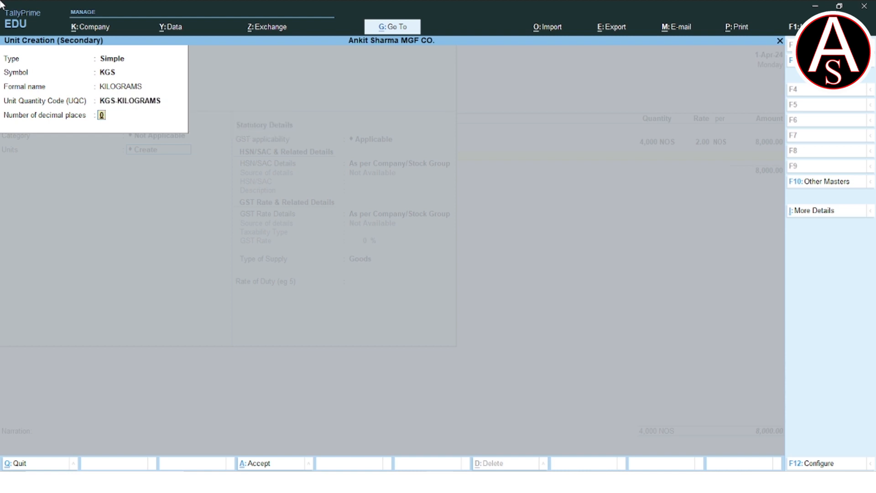
text(2)
key(Return)
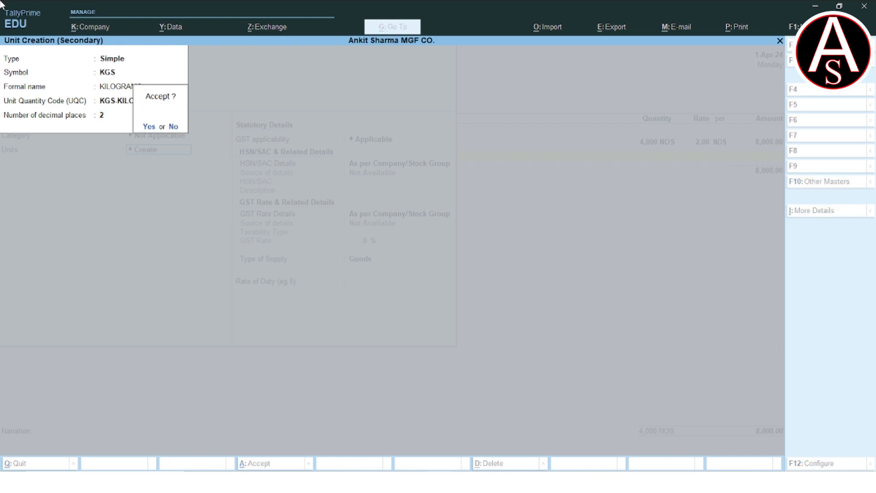
key(Return)
Specify MAGNET's GST rate on the item as Taxable at 12% with supply type Goods, and save the item
key(Return)
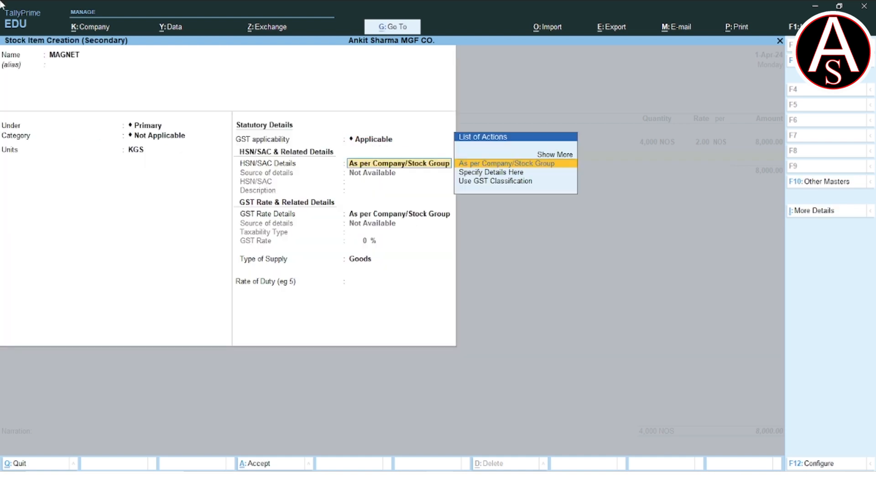
key(Return)
key(Down)
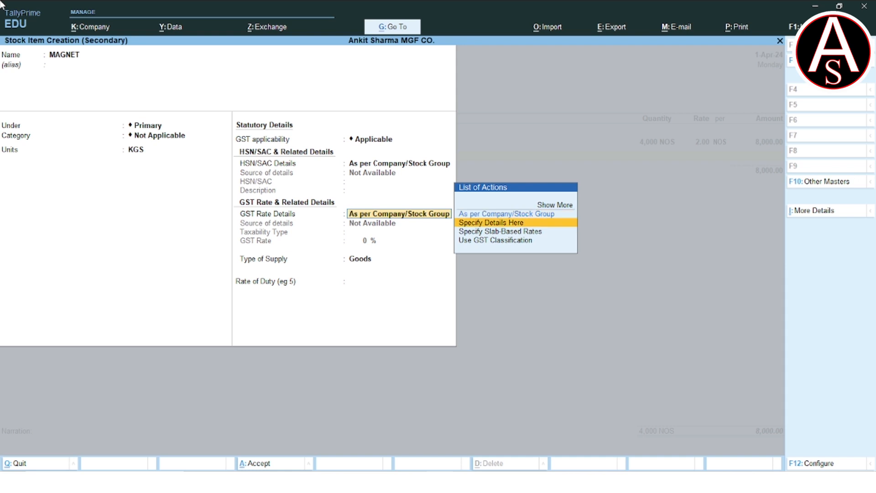
key(Return)
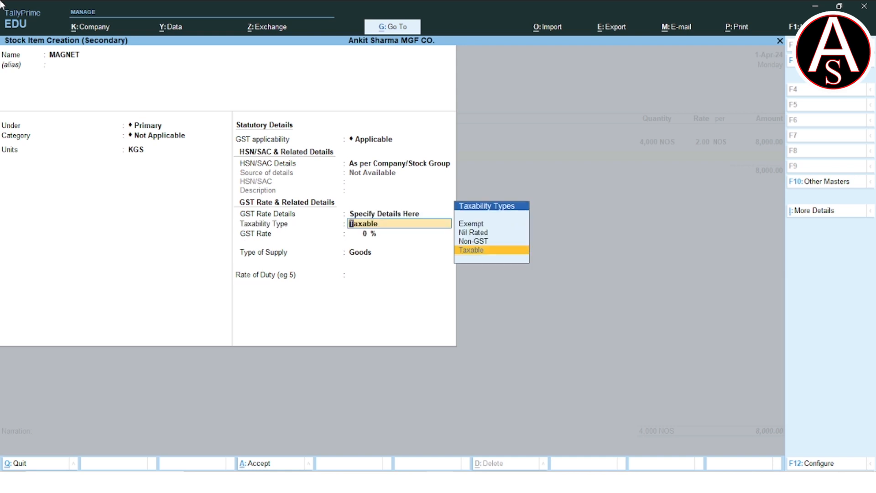
key(Return)
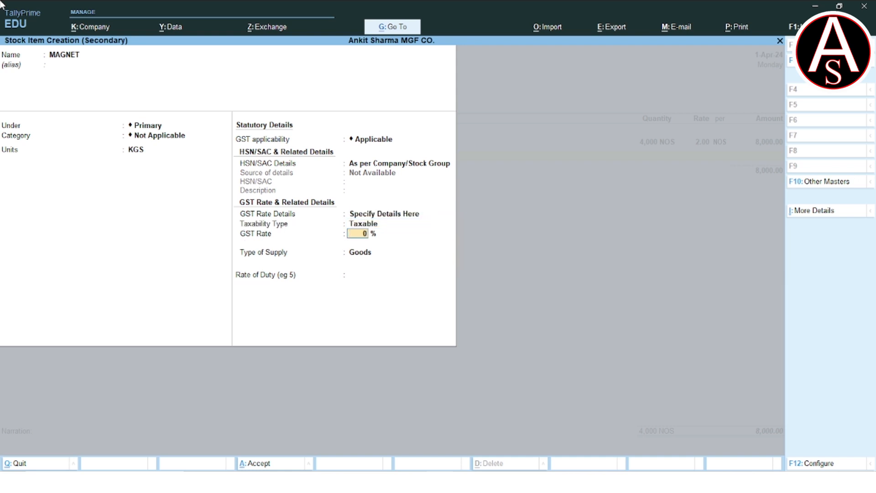
text(12)
key(Return)
key(Return)
key(Return)
key(Return)
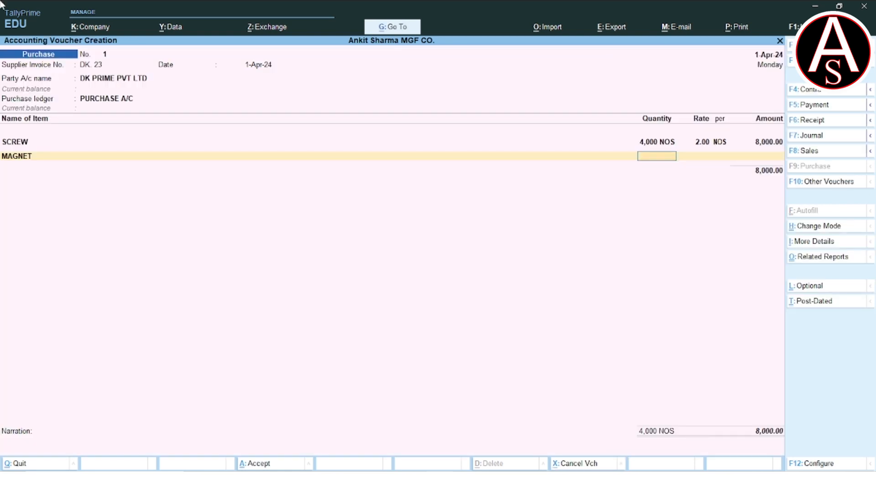
Enter a quantity of 500 KGS at a rate of 50.00 per KGS for MAGNET in the purchase voucher
text(400)
key(BackSpace)
key(BackSpace)
text(50)
key(BackSpace)
key(BackSpace)
text(500)
key(Return)
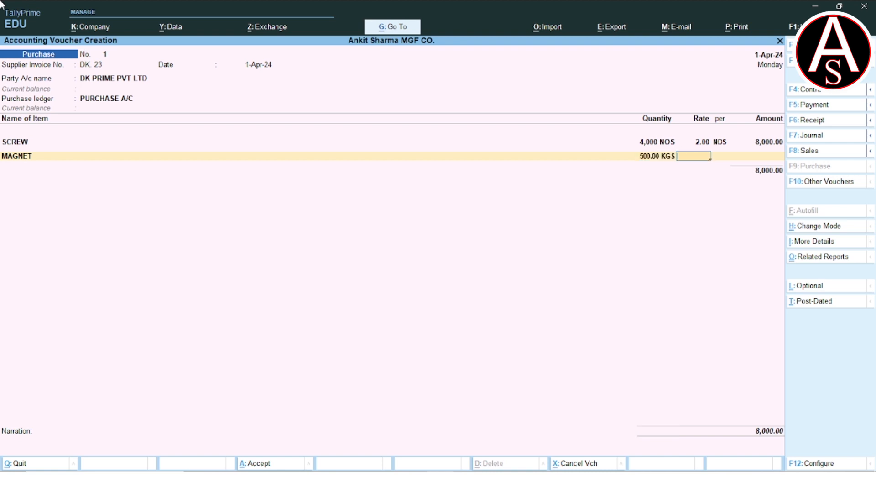
text(50)
key(Return)
key(Return)
key(Return)
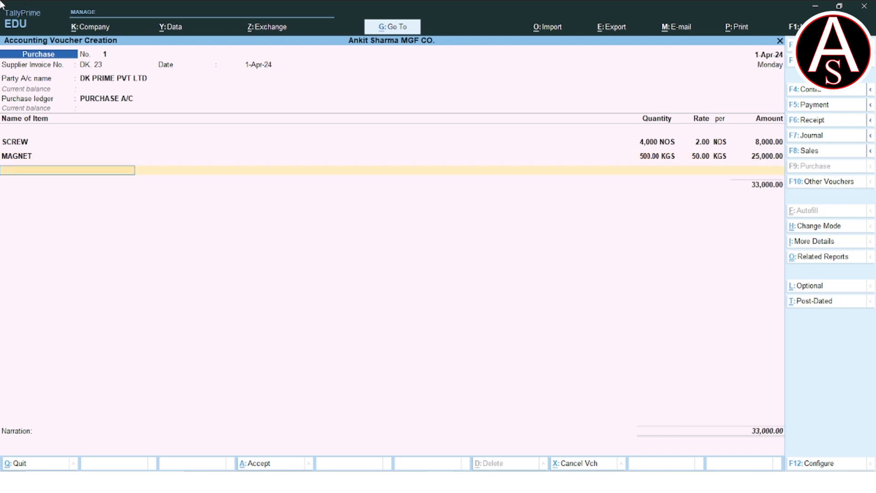
Start a third stock item named VOICE COIL under Primary, with its category left as Not Applicable
key(alt+c)
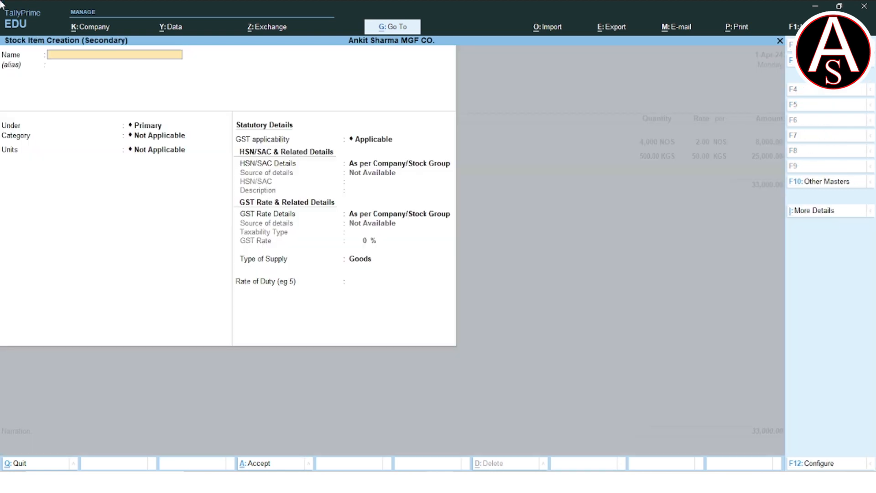
text(VOICE CI)
key(BackSpace)
key(BackSpace)
text(OIL)
key(Return)
key(Return)
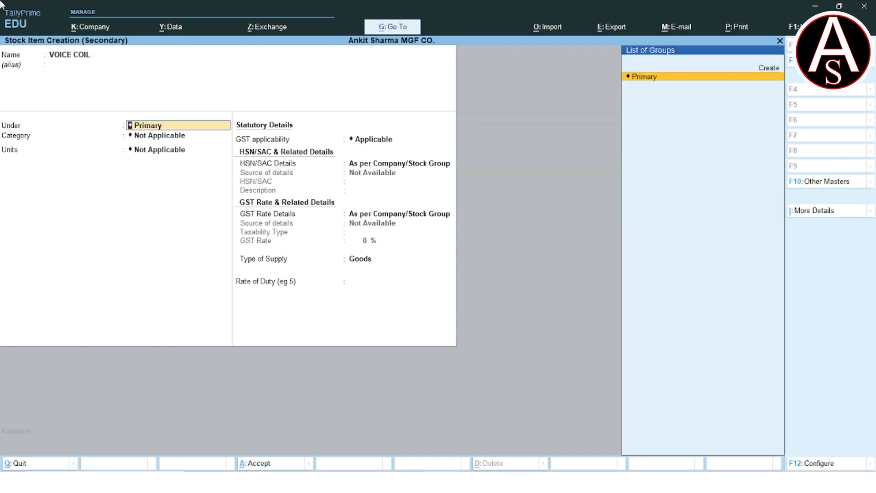
key(Return)
key(Return)
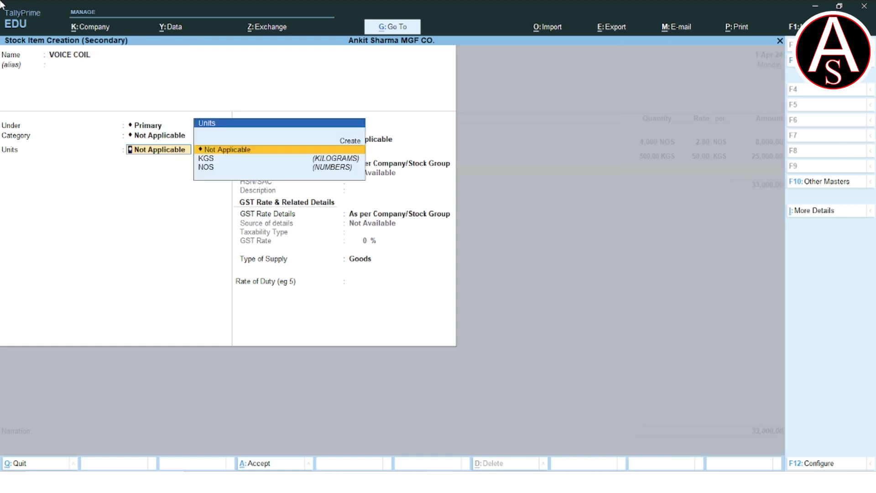
Create the unit PCS for VOICE COIL with formal name PIECES, unit quantity code PCS-PIECES and 0 decimal places
key(Up)
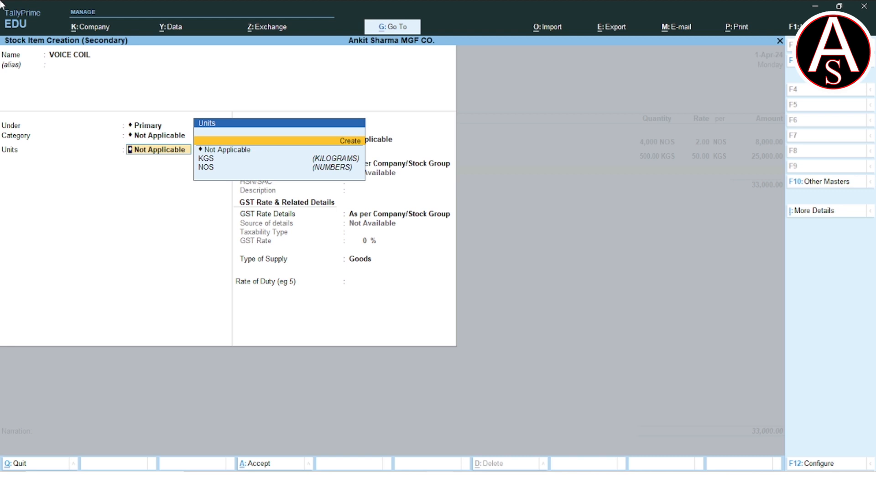
key(Return)
text(PCS)
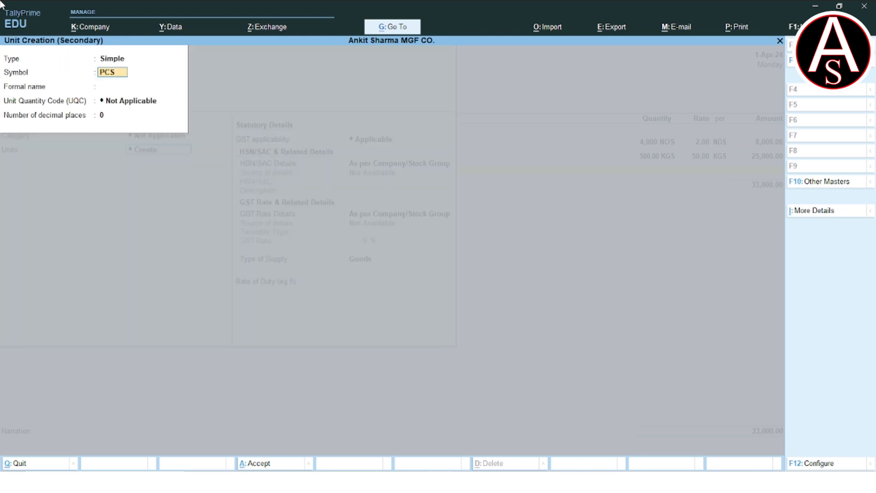
key(Return)
text(PIECES)
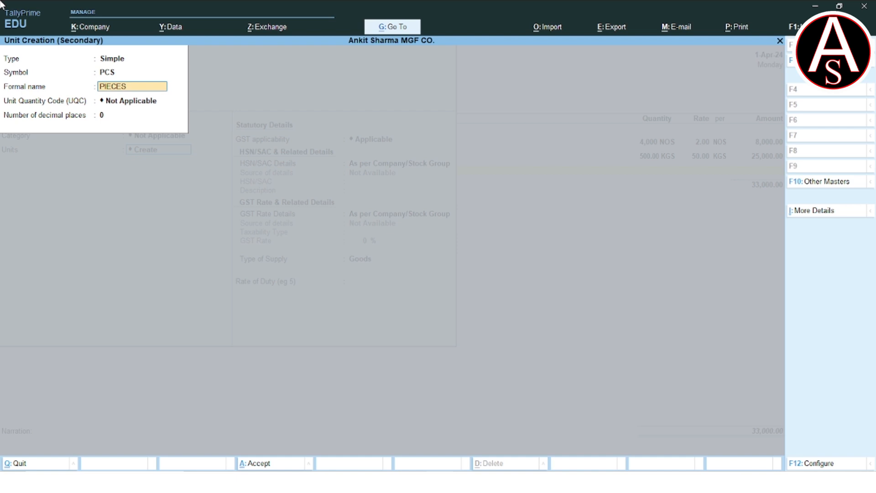
key(Return)
text(PCS)
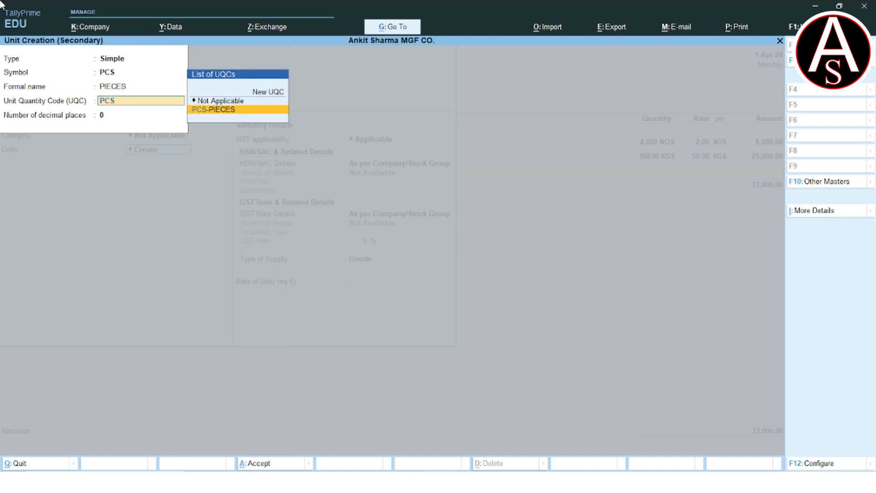
key(Return)
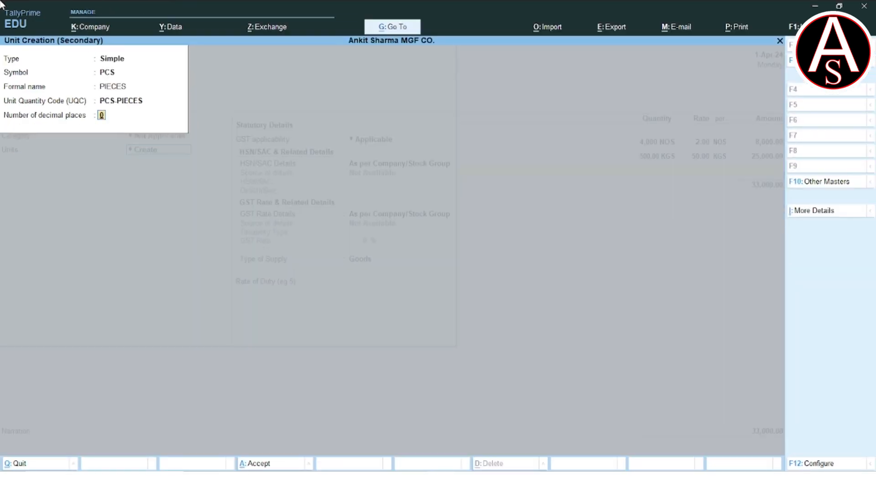
key(Return)
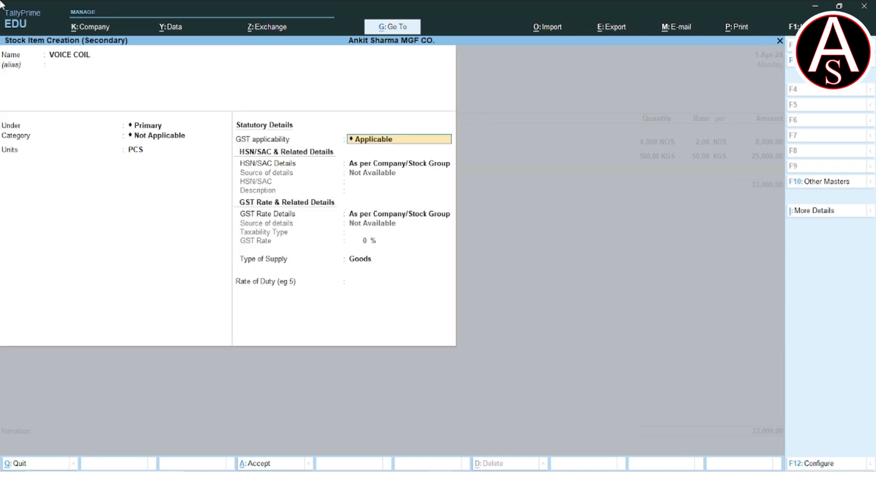
Specify VOICE COIL's GST rate on the item as Taxable at 18% with supply type Goods, and save the item
key(Return)
key(Return)
key(Return)
key(BackSpace)
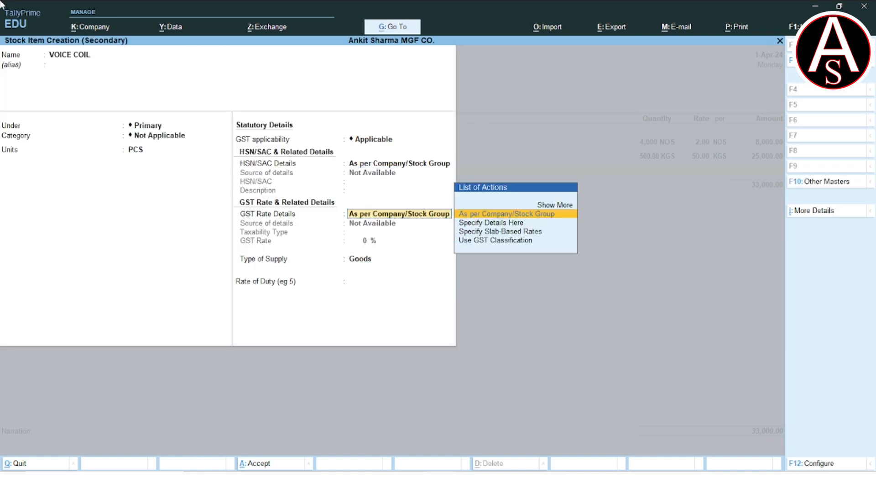
key(Down)
key(Return)
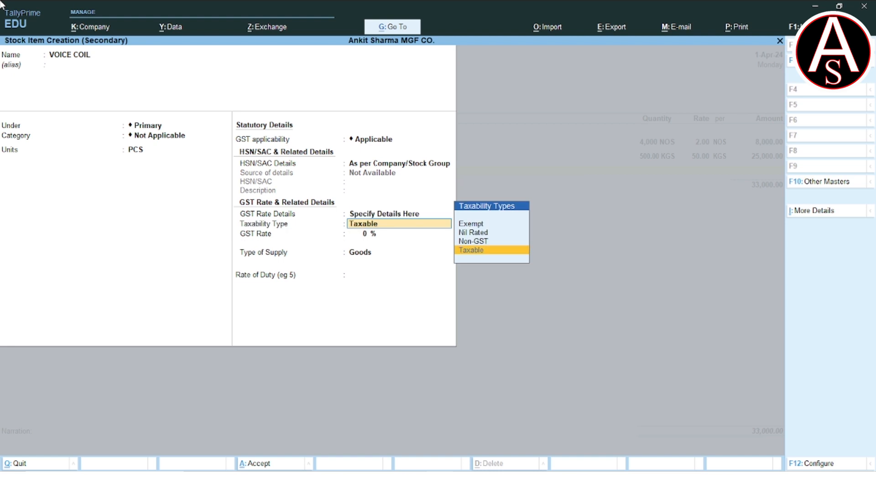
key(Return)
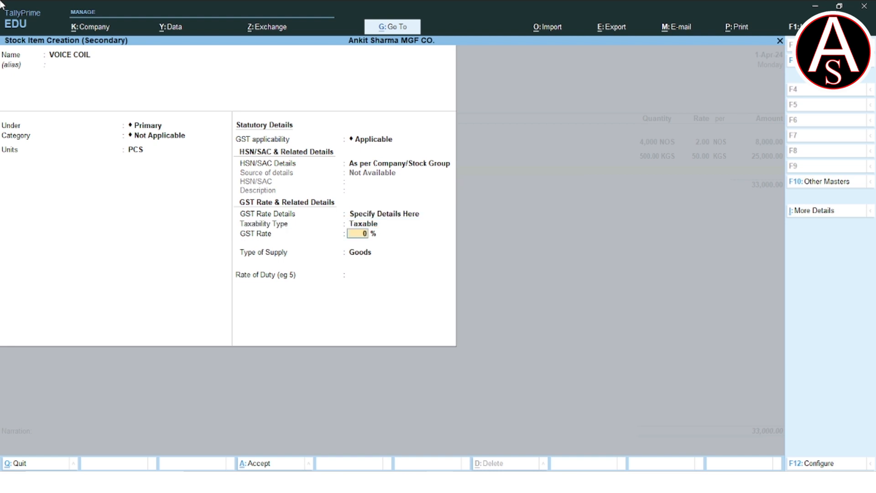
text(18)
key(Return)
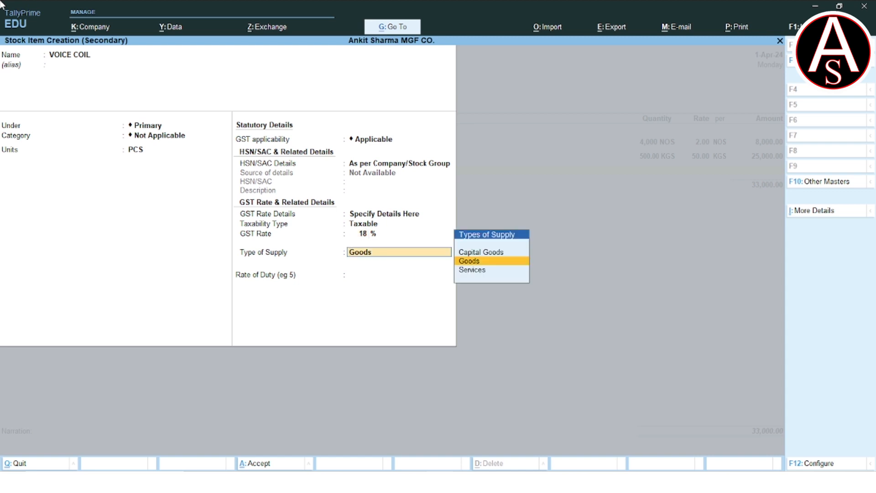
key(Return)
key(Return)
Enter a quantity of 1,000 PCS at a rate of 70.00 per PCS for VOICE COIL in the purchase voucher
key(Return)
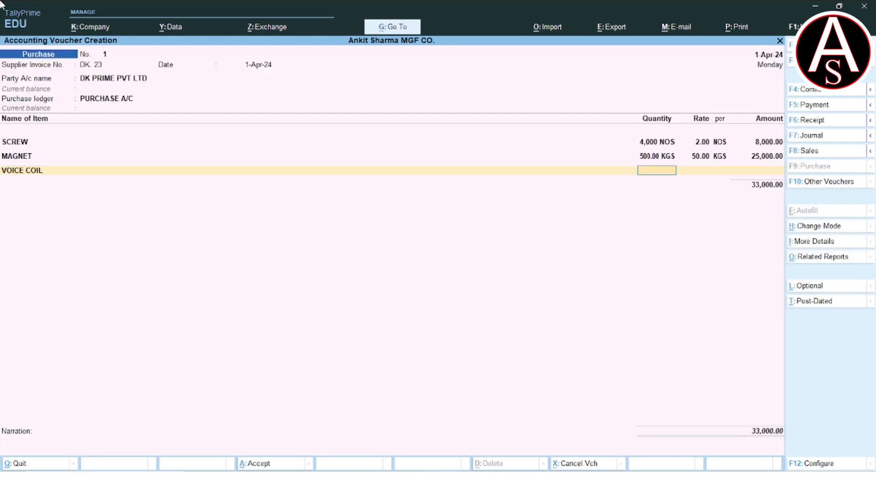
text(1000)
key(Return)
text(70)
key(Return)
key(Return)
key(Return)
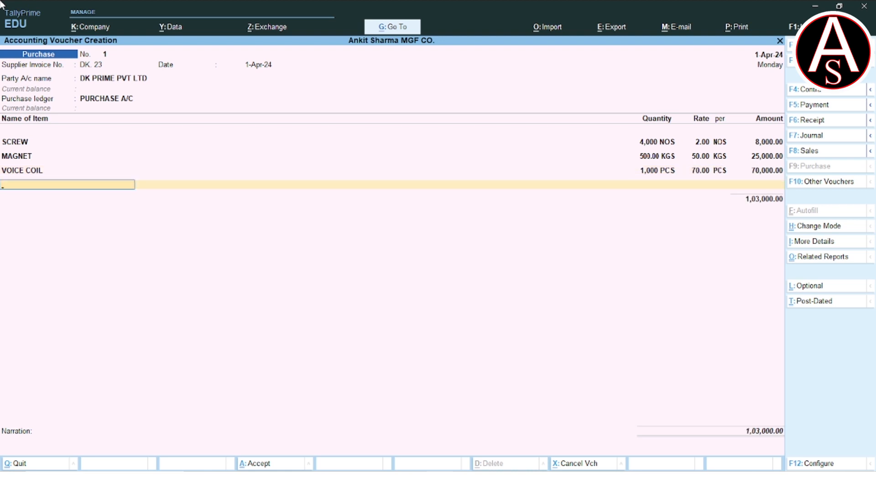
Start a fourth stock item named COPPER WIRE under Primary, with its category left as Not Applicable
key(alt+c)
text(COPPER)
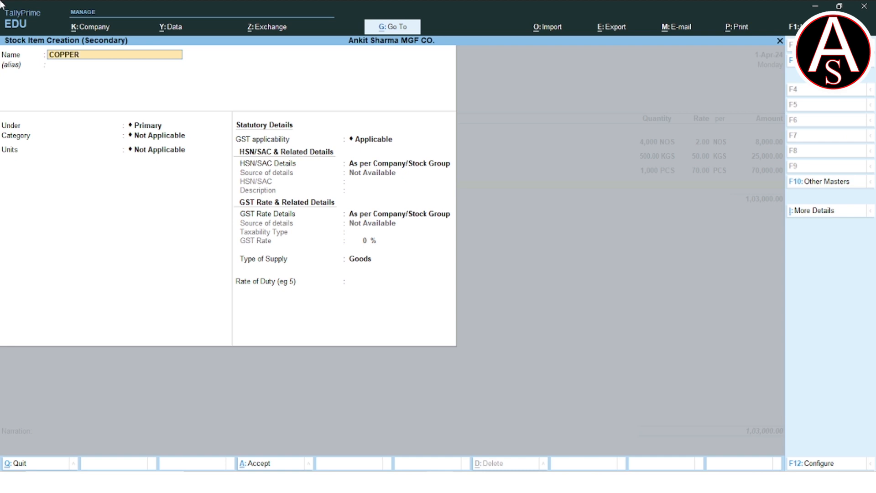
text( WIRE)
key(Return)
key(Return)
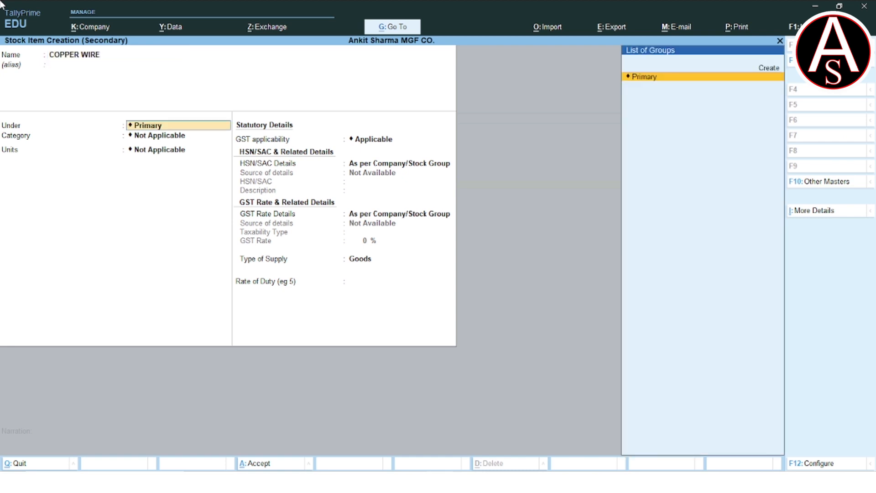
key(Return)
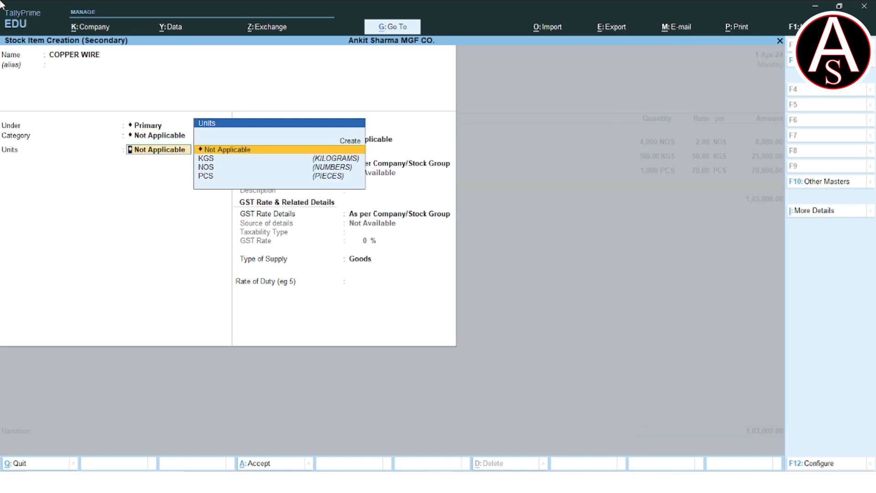
Start a new simple unit MTR for COPPER WIRE with formal name METER and unit quantity code MTR-METERS
key(Up)
key(Return)
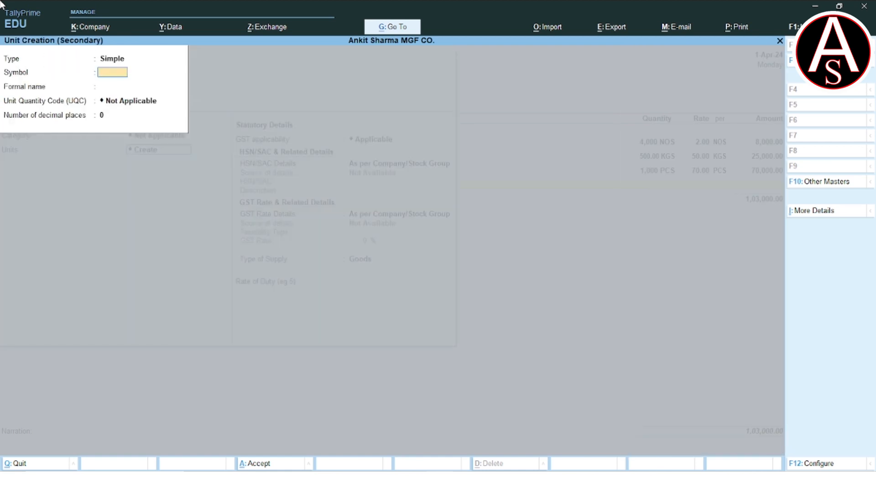
text(METER)
key(Return)
text(METER)
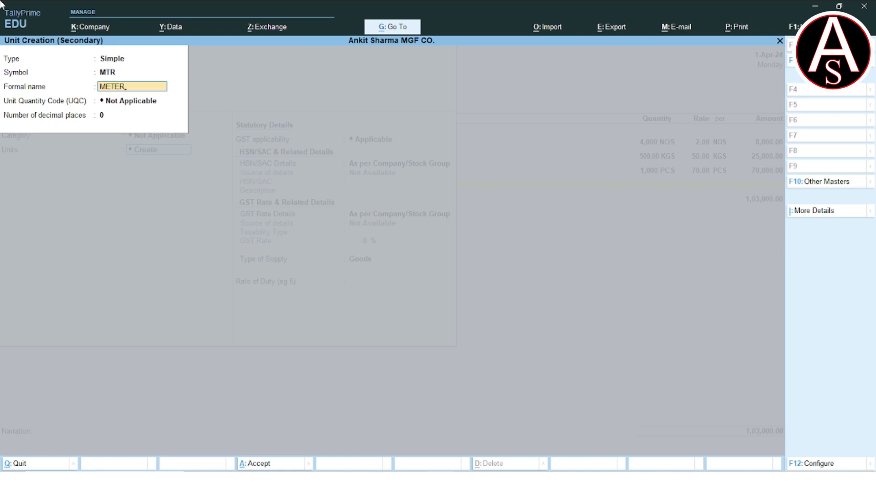
key(Return)
text(ME)
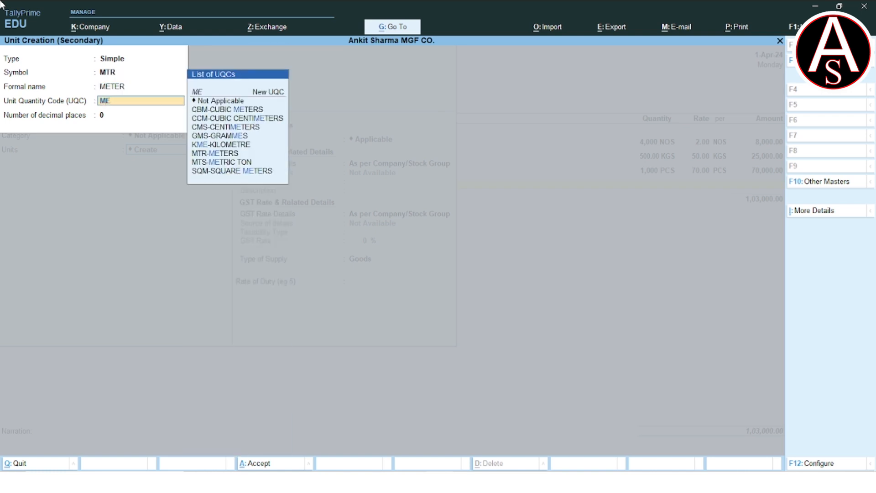
key(Down)
key(Down)
key(Down)
key(Down)
key(Down)
key(Down)
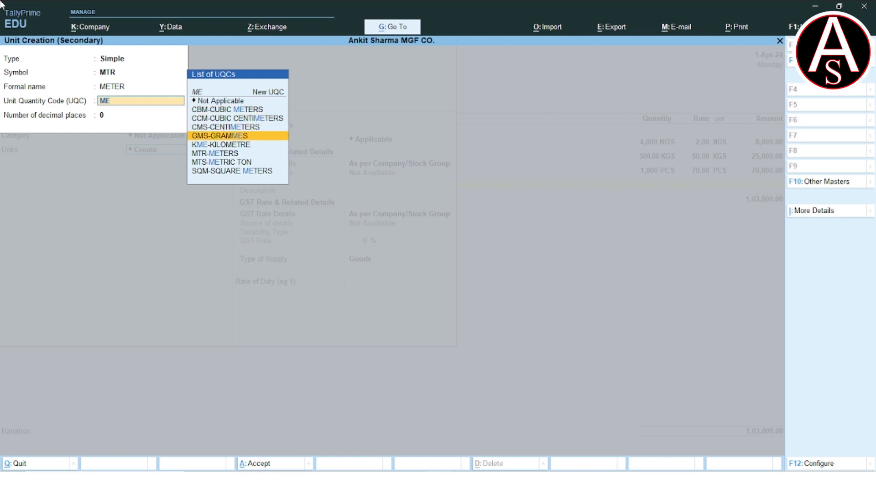
key(Return)
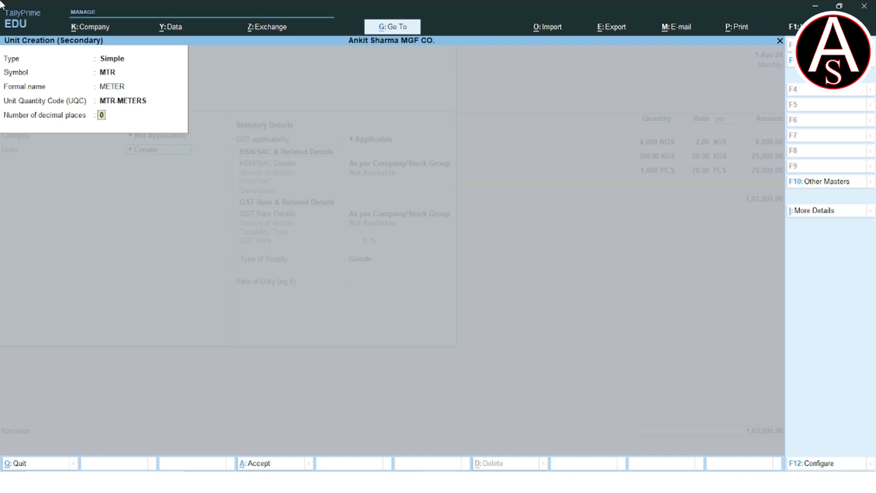
Correct the MTR unit's formal name to METERS and save the unit with 0 decimal places
key(BackSpace)
key(BackSpace)
text(METERS)
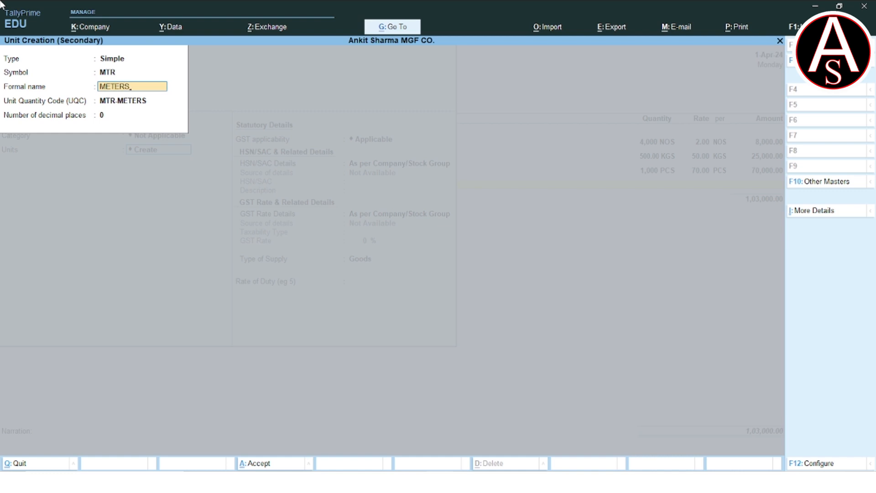
key(Return)
key(Return)
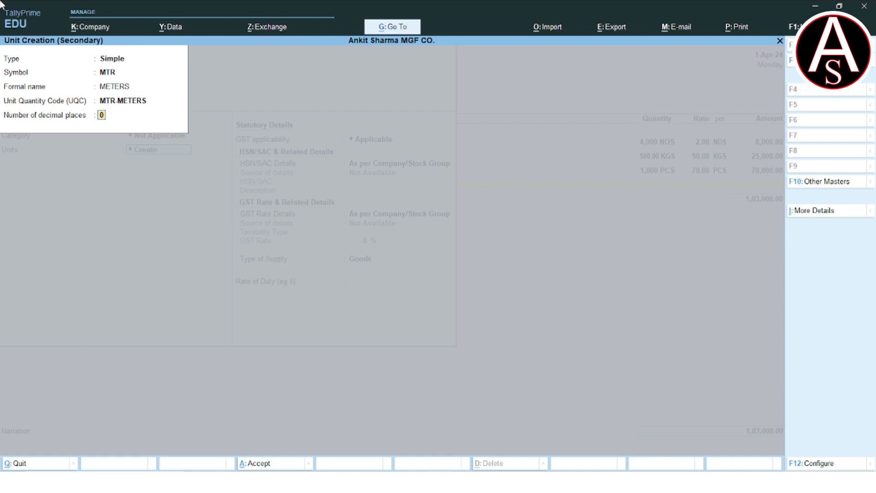
key(Return)
key(Return)
key(Return)
key(Return)
Specify COPPER WIRE's GST rate on the item as Taxable at 18% with supply type Goods, and save the item
key(BackSpace)
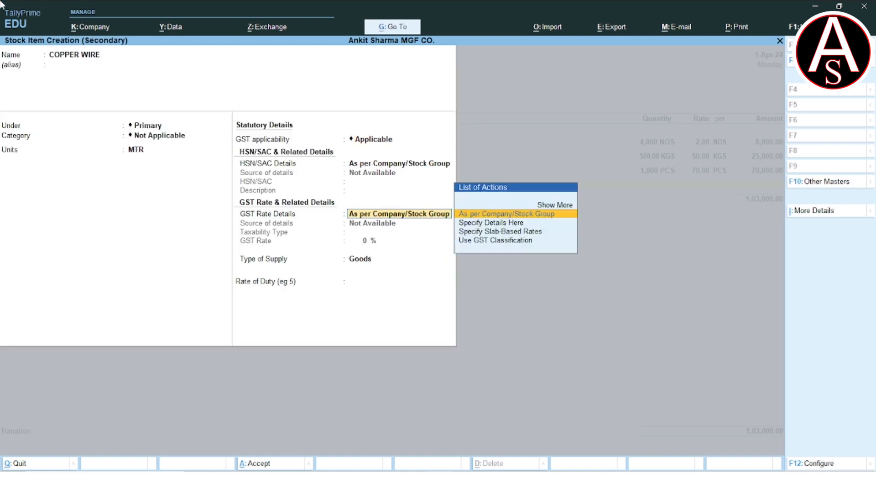
key(Down)
key(Return)
key(Return)
text(18)
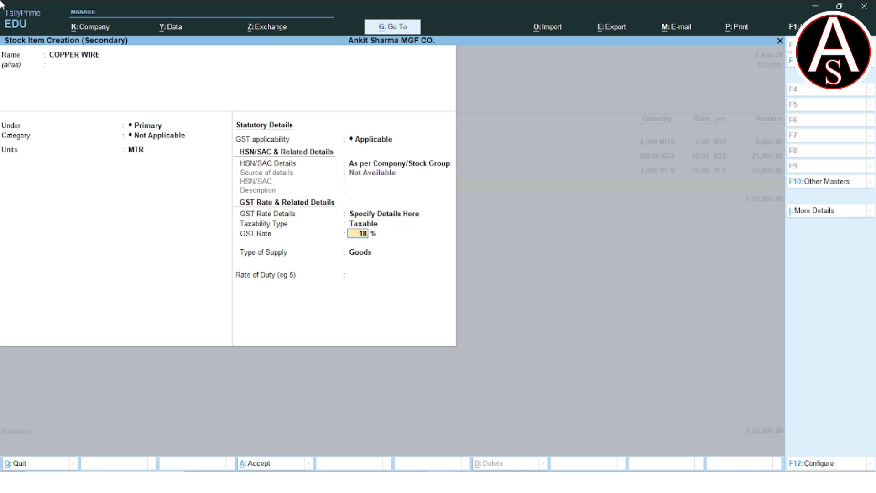
key(Return)
key(Return)
key(Return)
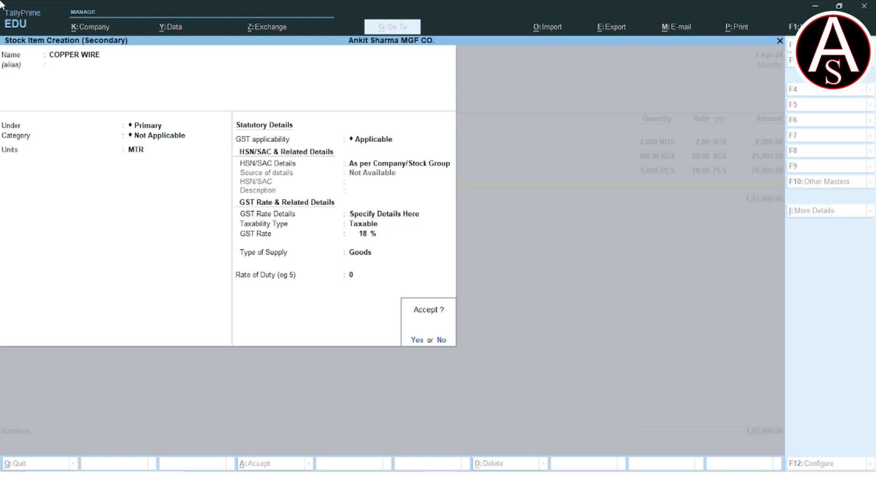
key(Return)
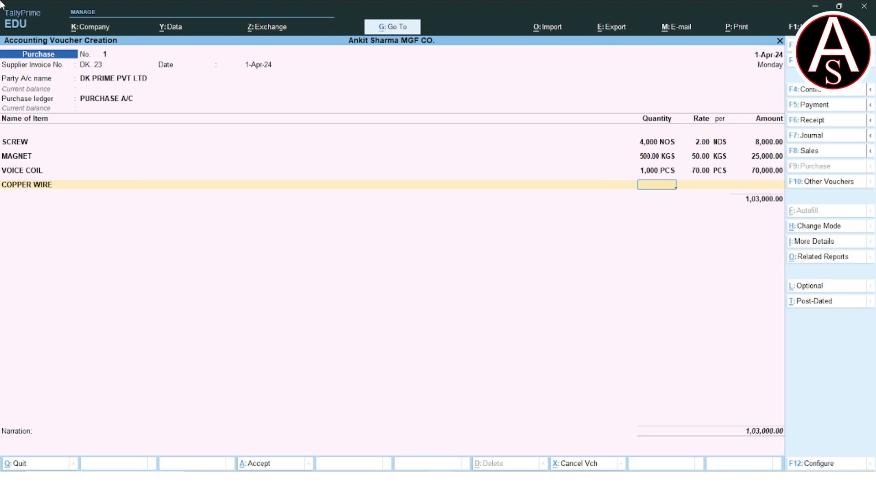
Enter a quantity of 500 MTR at a rate of 75.00 per MTR for COPPER WIRE and finish the item list
text(500)
key(Return)
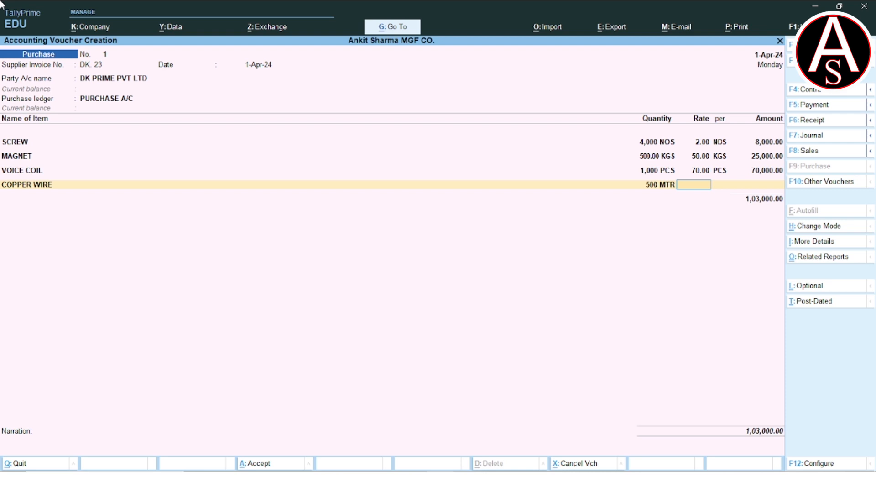
key(Return)
key(BackSpace)
text(75)
key(Return)
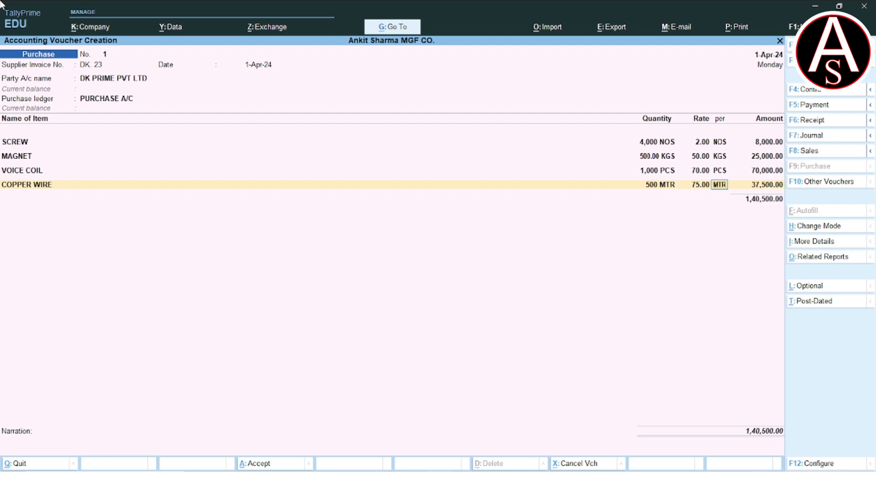
key(Return)
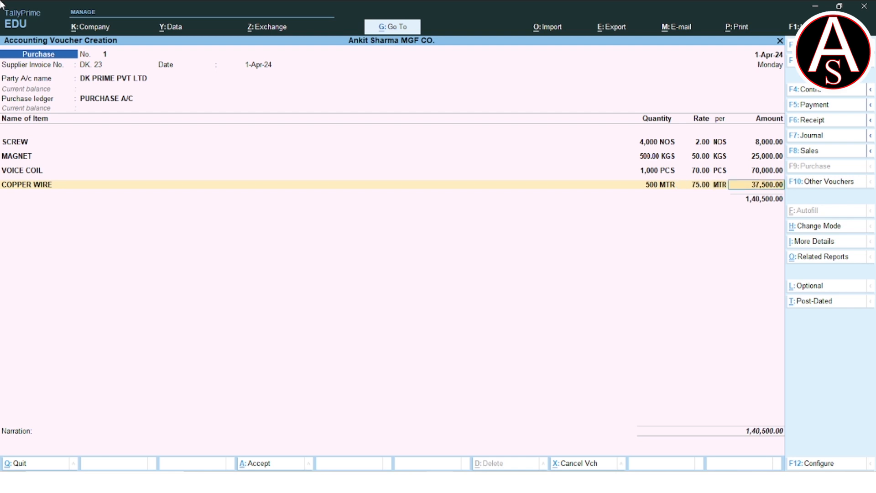
key(Return)
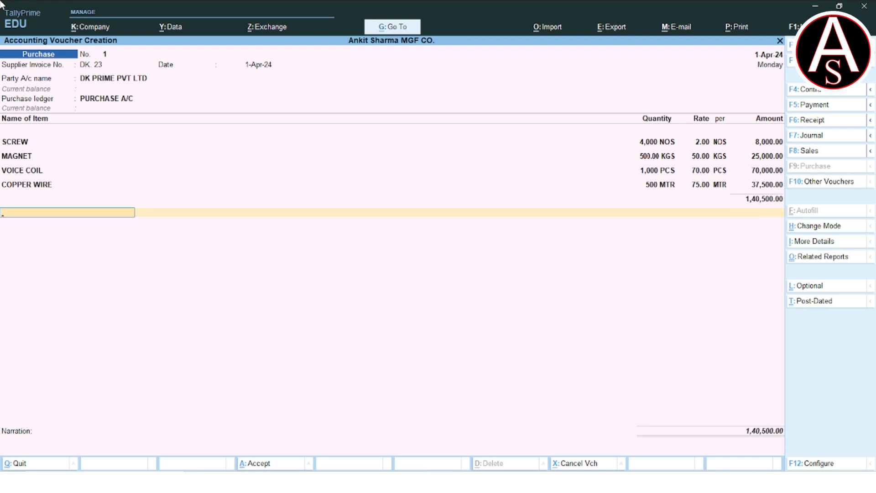
Start a new ledger named CGST under Duties & Taxes from the purchase voucher
key(alt+c)
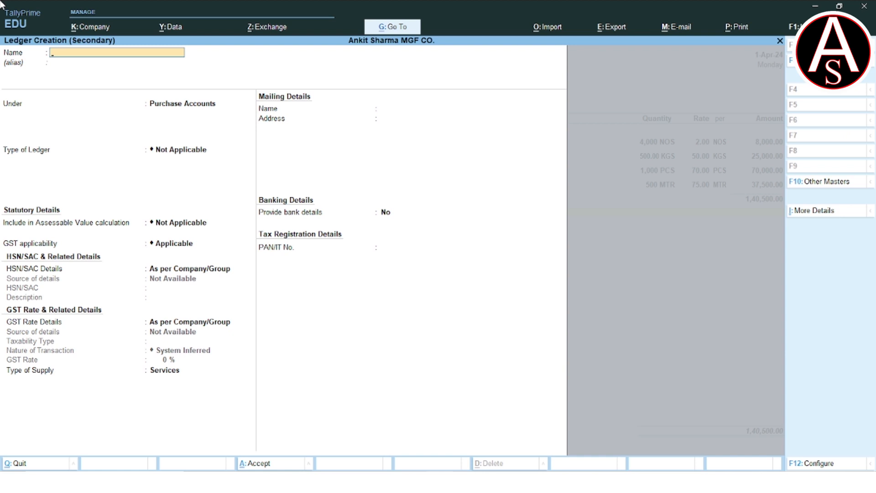
text(CS)
key(BackSpace)
text(GST)
key(Return)
text(DU)
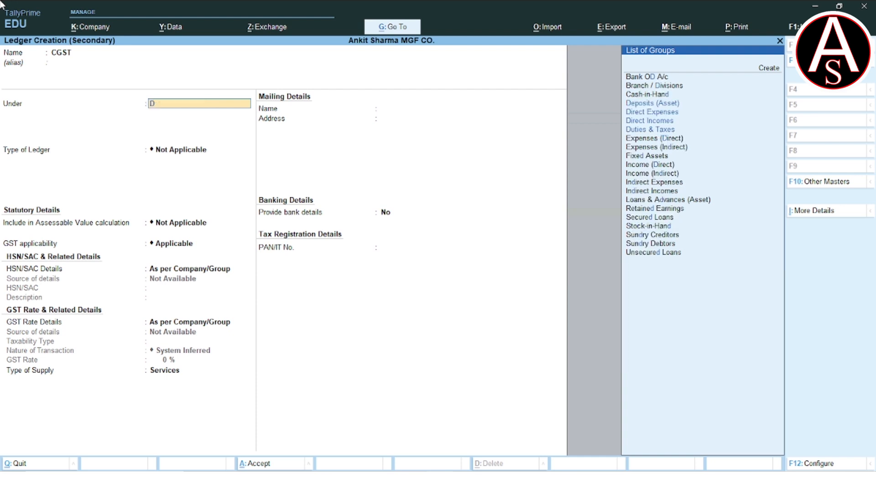
key(Return)
Set the CGST ledger's duty type to GST and tax type to CGST, save it and add it to the voucher
key(Up)
key(Return)
key(Down)
key(Down)
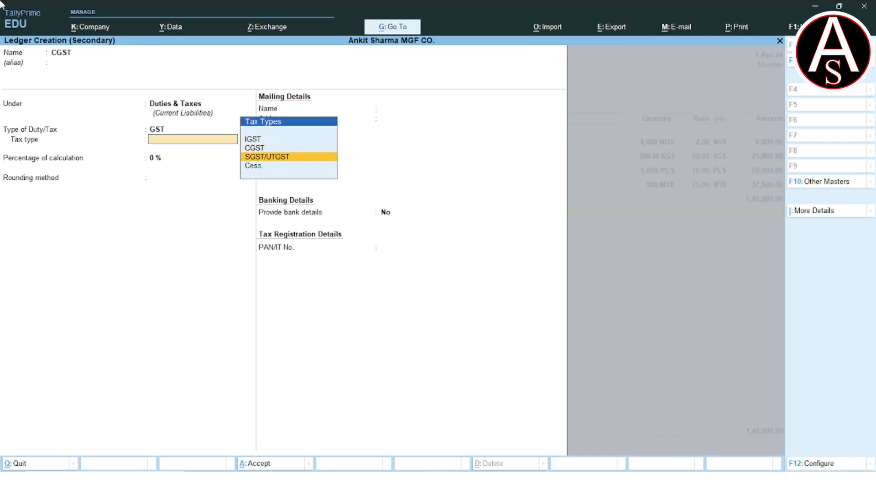
key(Up)
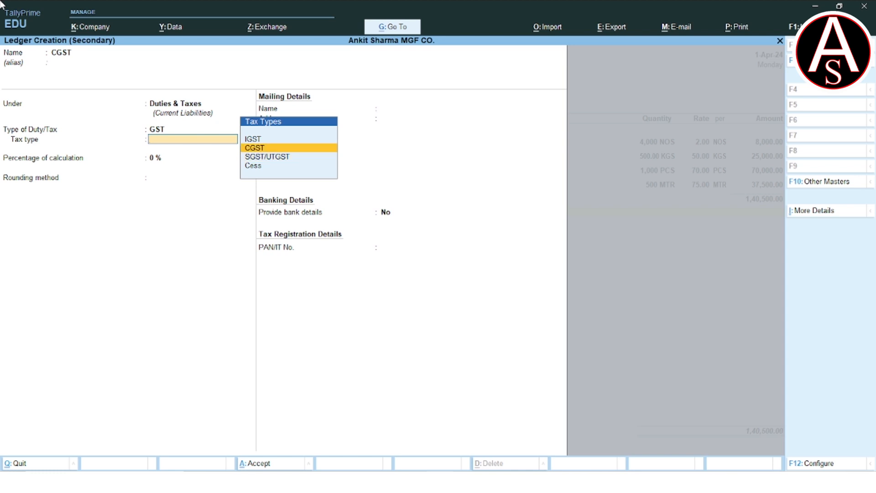
key(Return)
key(Return)
key(Return)
key(Return)
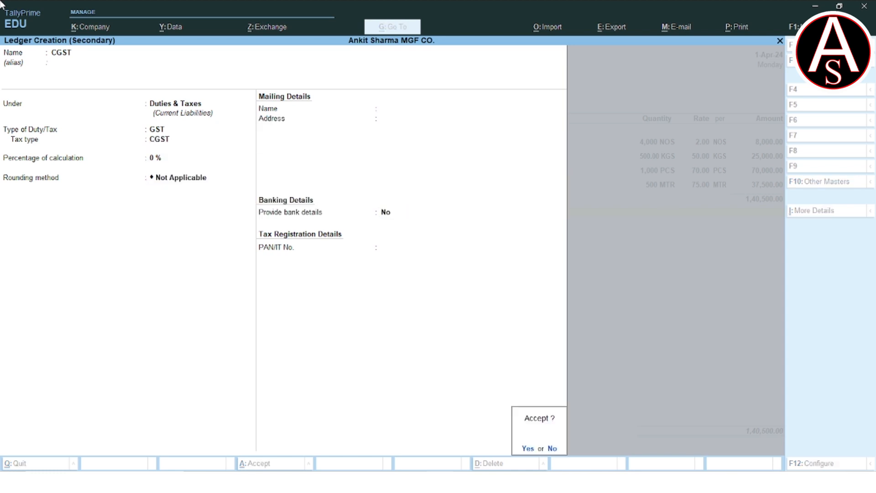
key(Return)
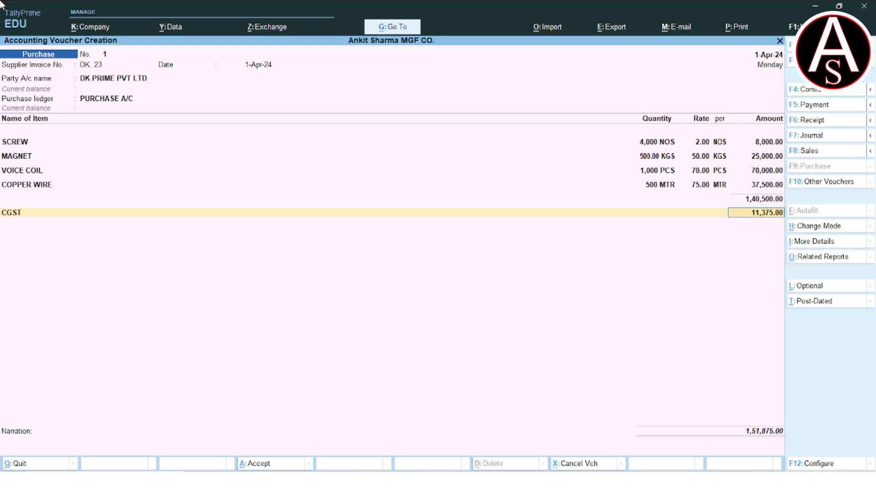
key(Return)
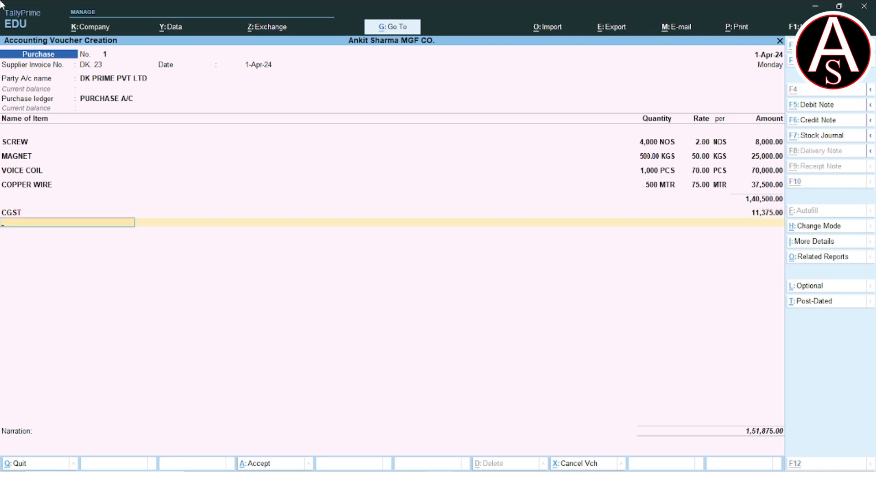
Start a new ledger named SGST under Duties & Taxes from the purchase voucher
key(alt+c)
text(SGST)
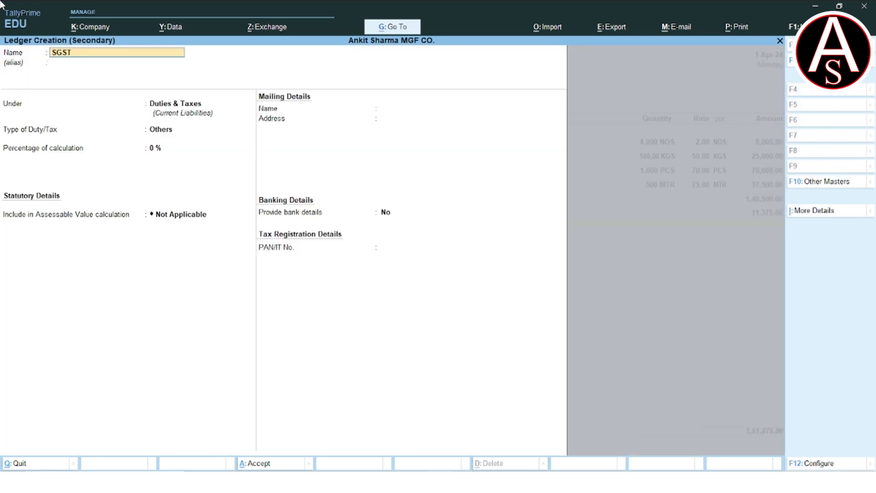
key(Return)
Set the SGST ledger's duty type to GST and tax type to SGST/UTGST, save it and add it to the voucher
key(Return)
key(Return)
key(Up)
key(Return)
key(Down)
key(Down)
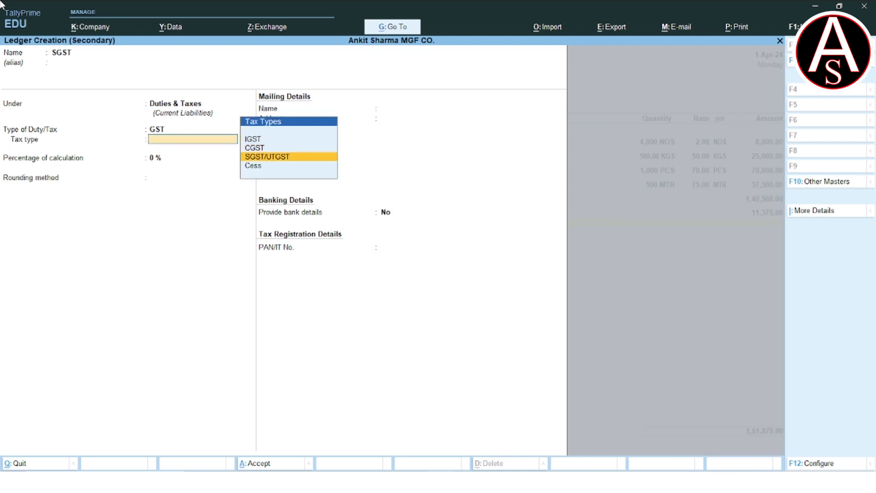
key(Return)
key(Return)
key(Return)
key(Return)
key(Return)
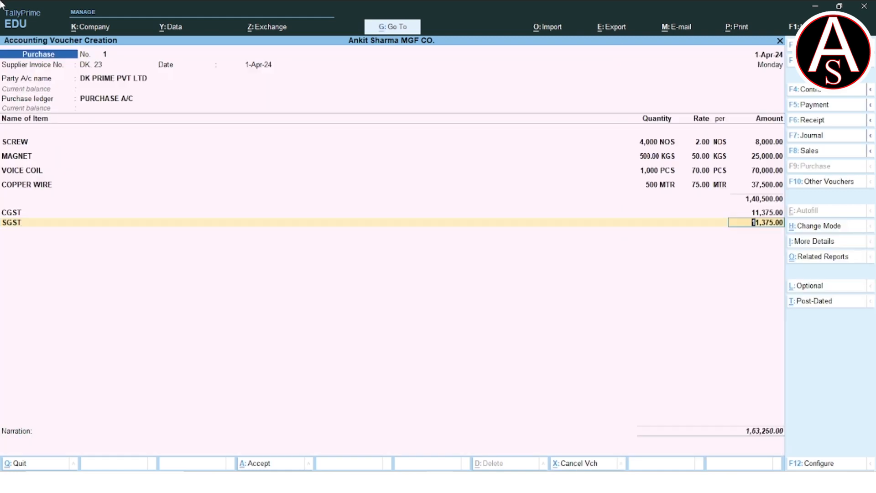
key(Return)
key(Return)
key(Return)
key(Return)
key(Return)
key(Return)
key(Return)
Accept the remaining details of the DK PRIME PVT LTD purchase voucher with an empty narration and save it
key(Return)
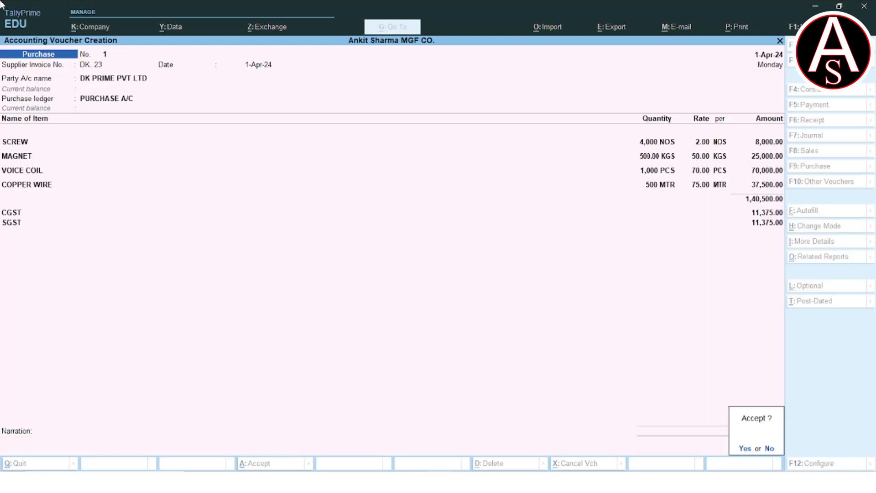
key(Return)
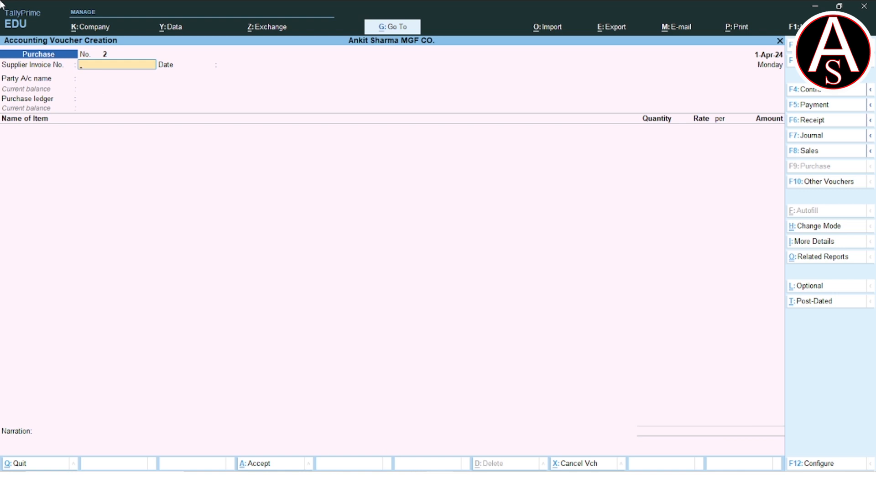
Reopen the saved purchase voucher and examine its GST tax analysis in detailed form for each item
key(Page_Up)
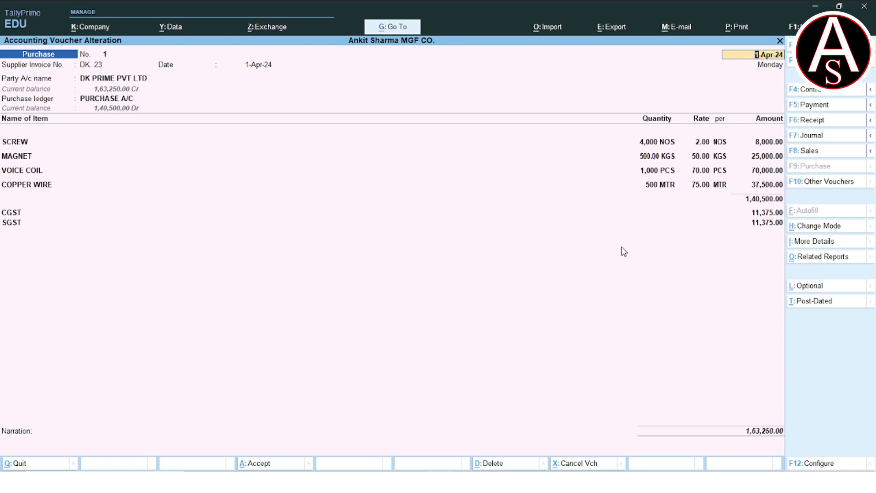
key(ctrl)
key(ctrl+o)
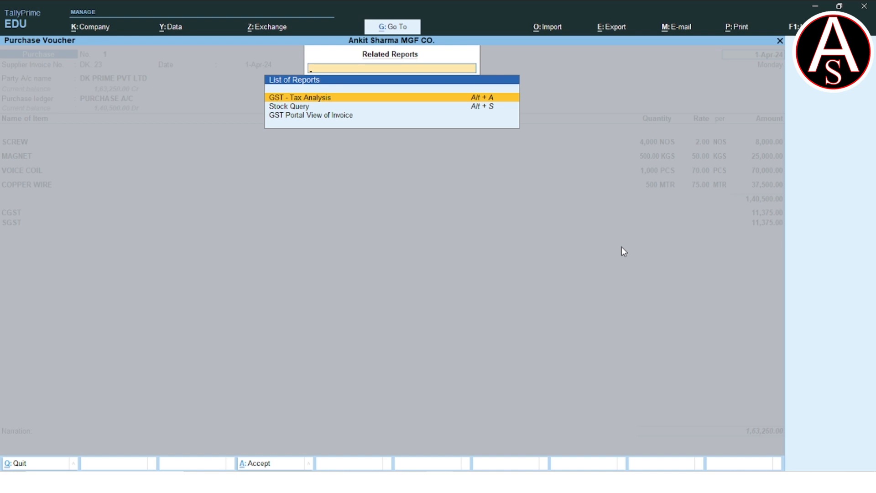
key(Return)
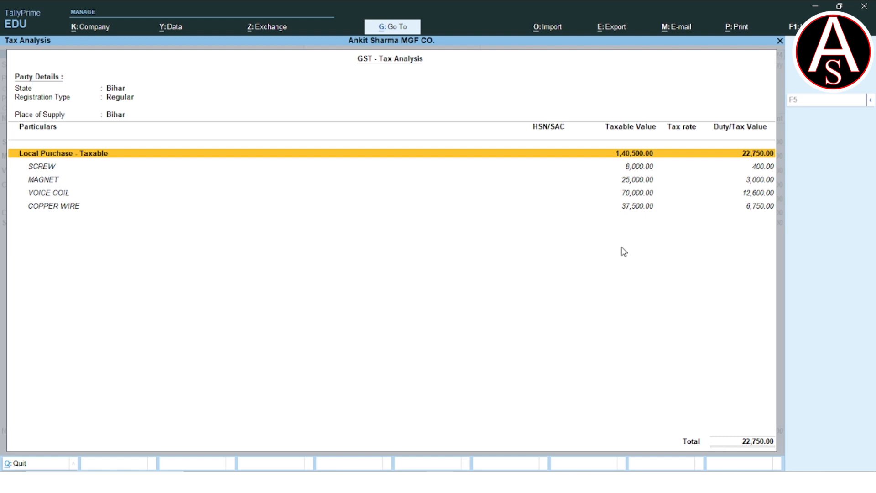
key(alt+F5)
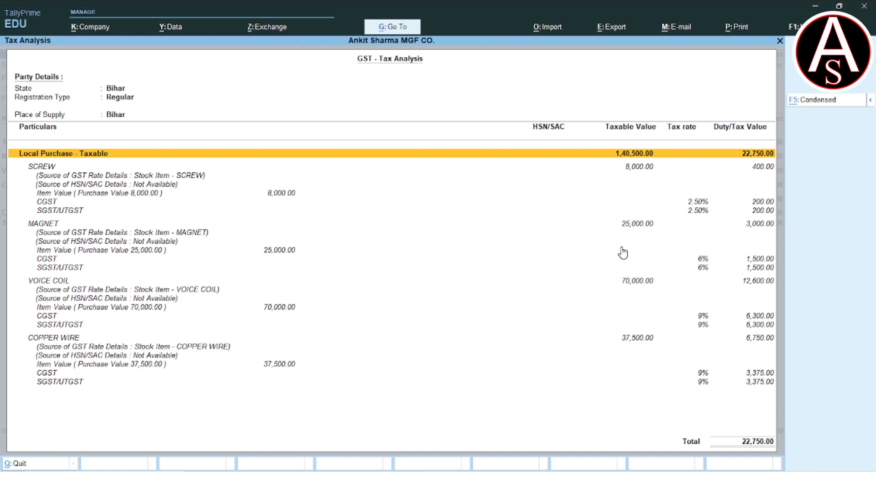